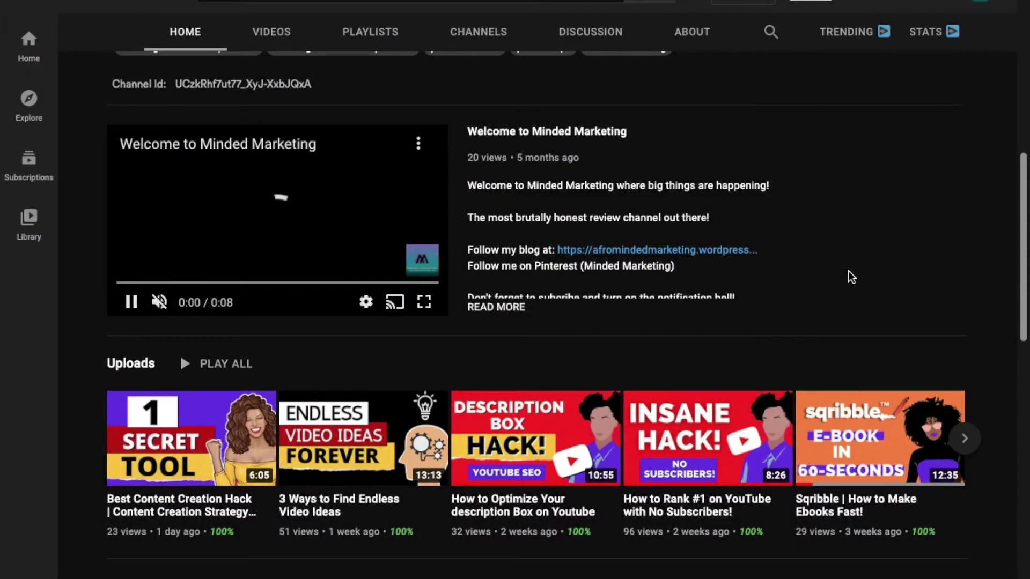
# Start a search-volume and forecast plan for 'resident evil', then go back to the Keyword Planner home.
pyautogui.scroll(1, 852, 277)
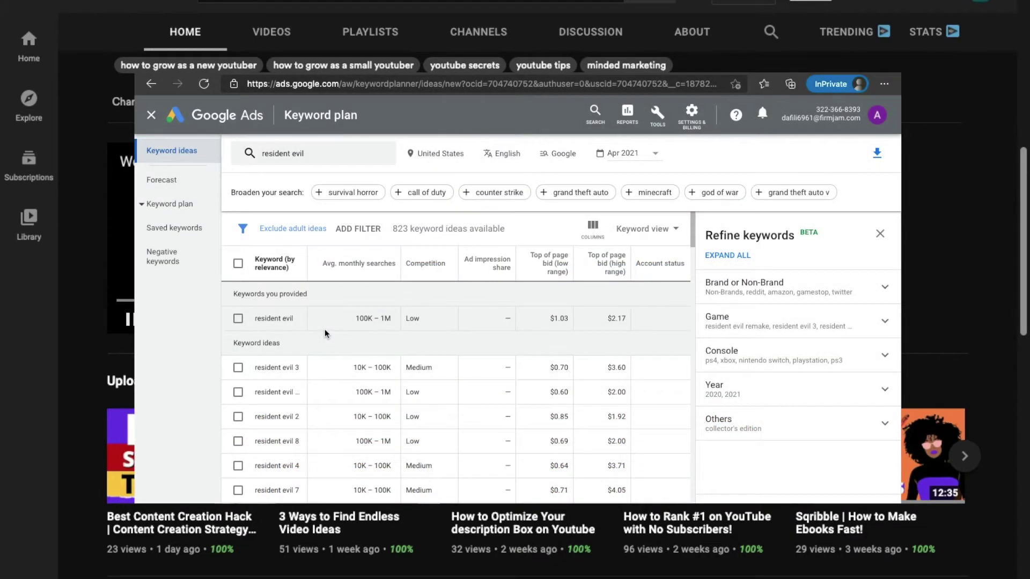
pyautogui.scroll(-6, 324, 329)
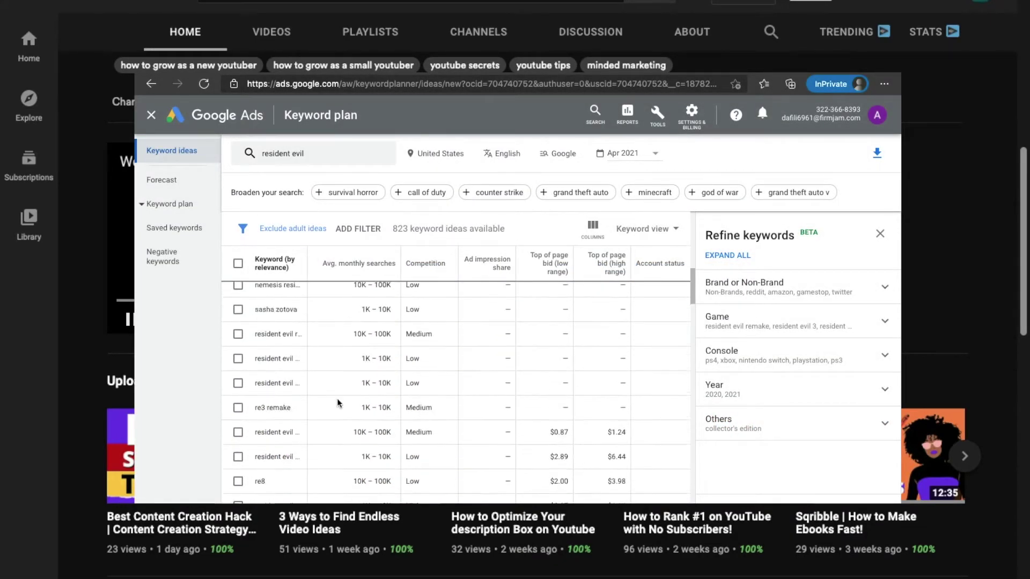
pyautogui.scroll(-3, 349, 423)
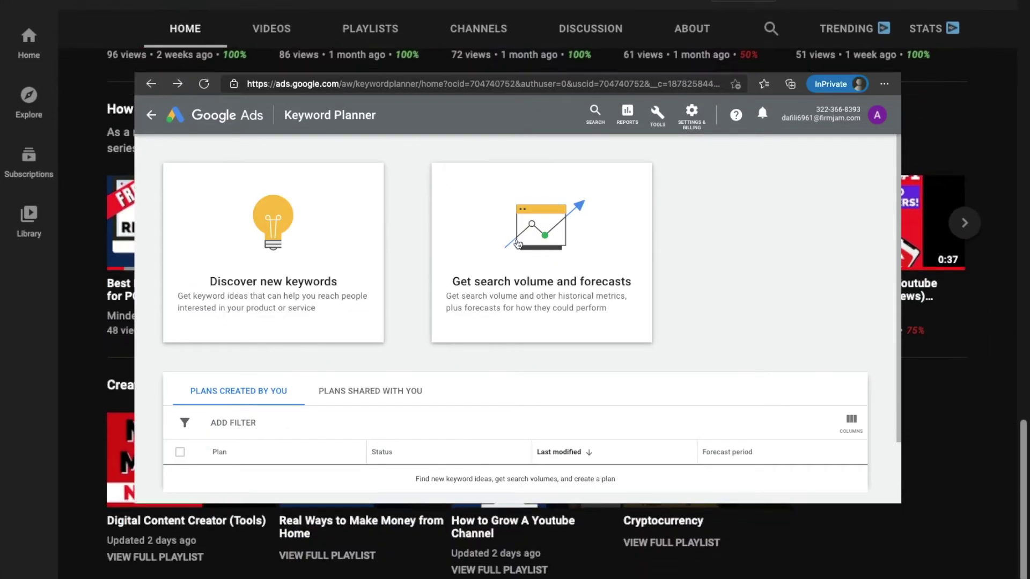
pyautogui.click(517, 244)
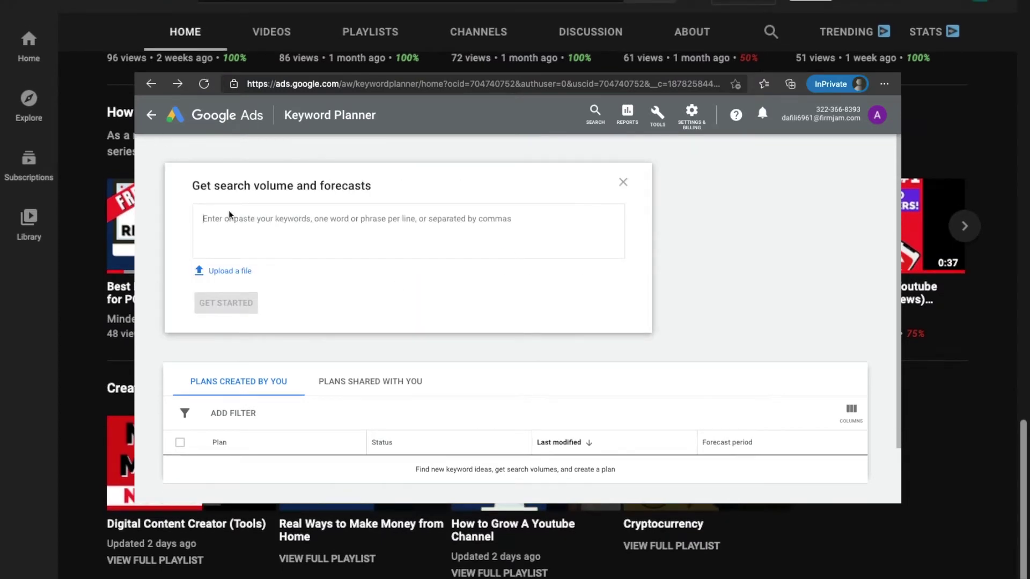
pyautogui.write('resident evil')
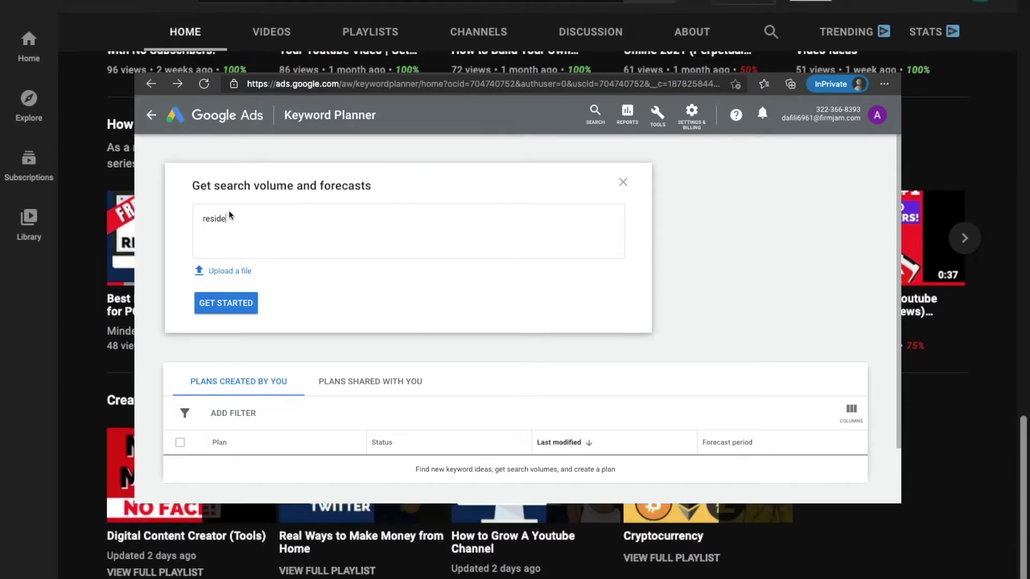
pyautogui.click(226, 303)
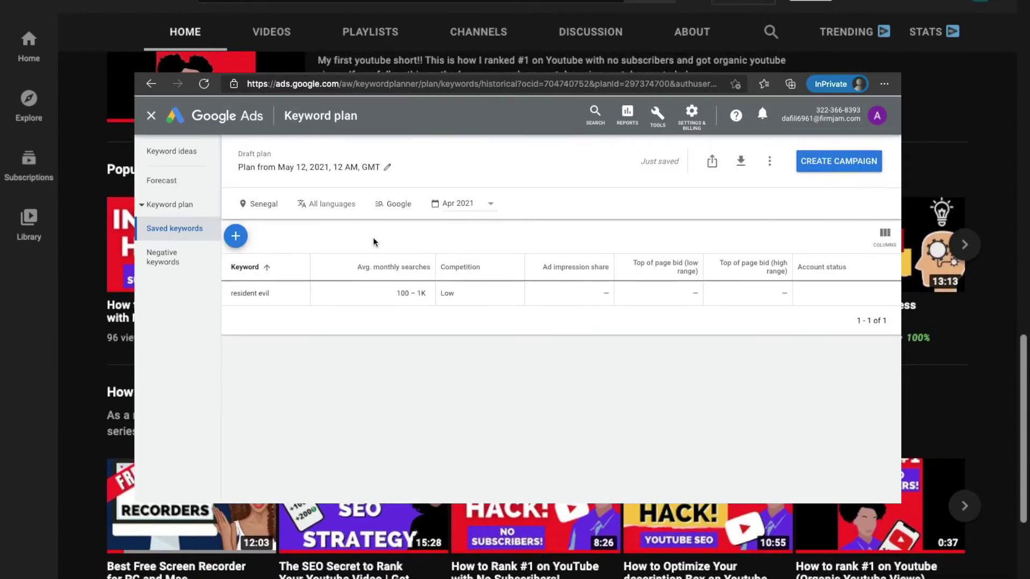
pyautogui.click(151, 84)
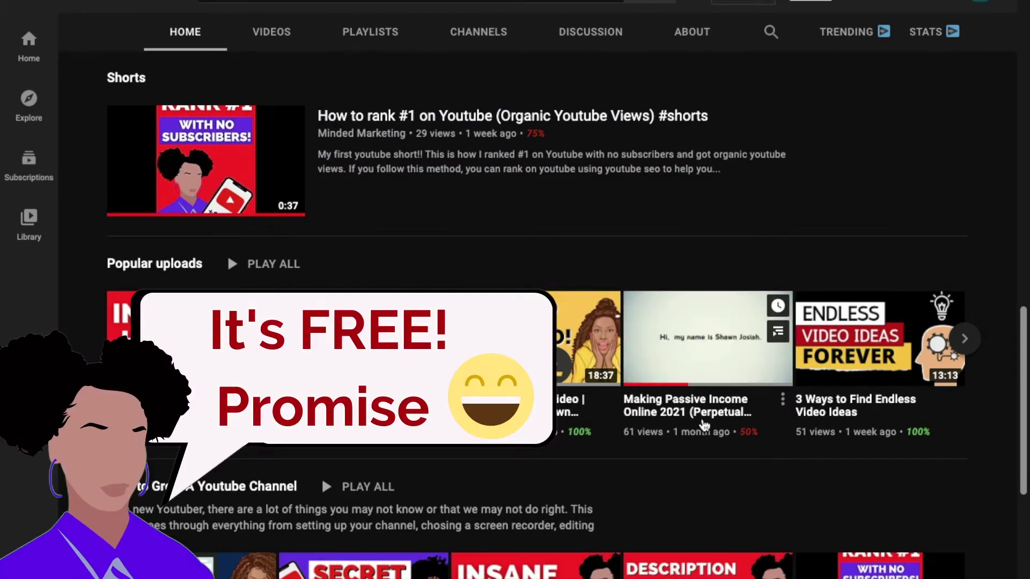
pyautogui.scroll(4, 845, 375)
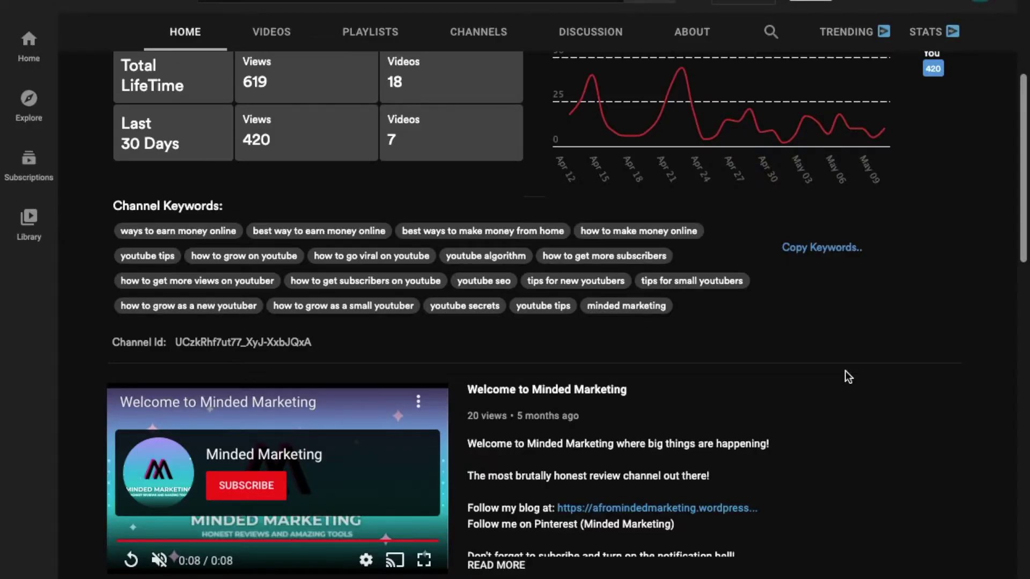
pyautogui.scroll(-3, 845, 372)
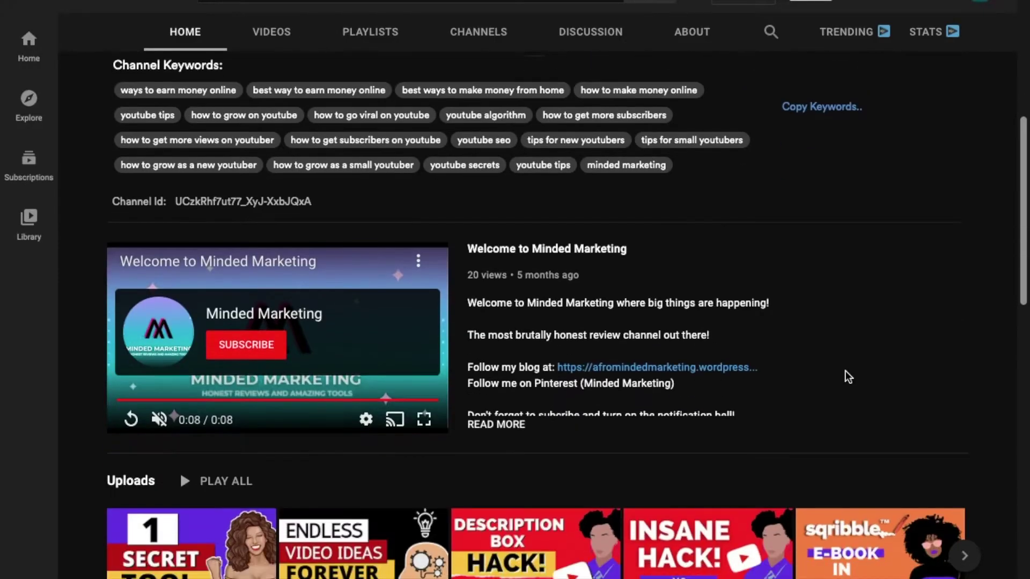
pyautogui.scroll(-4, 845, 371)
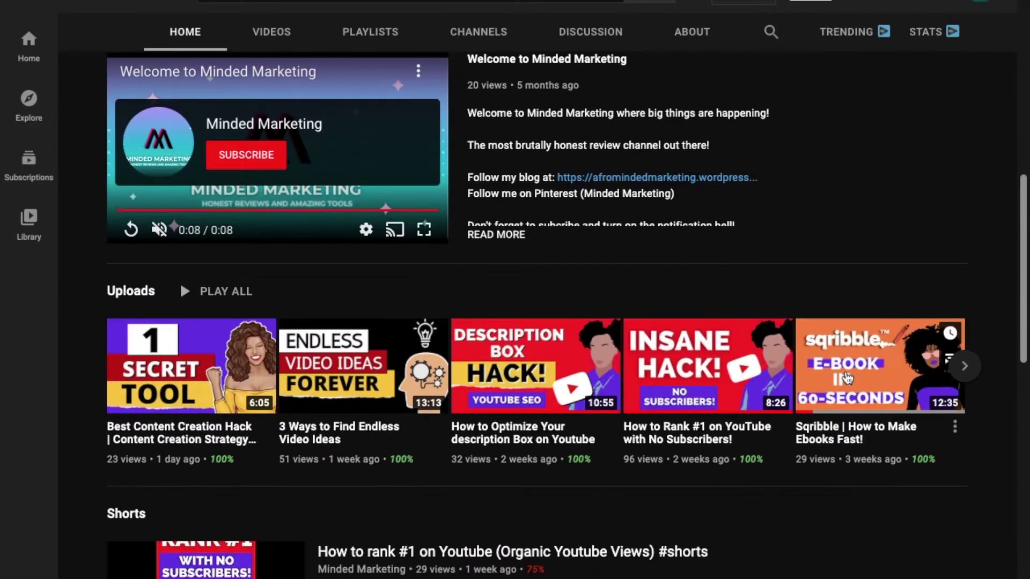
pyautogui.scroll(4, 845, 376)
pyautogui.scroll(-5, 846, 375)
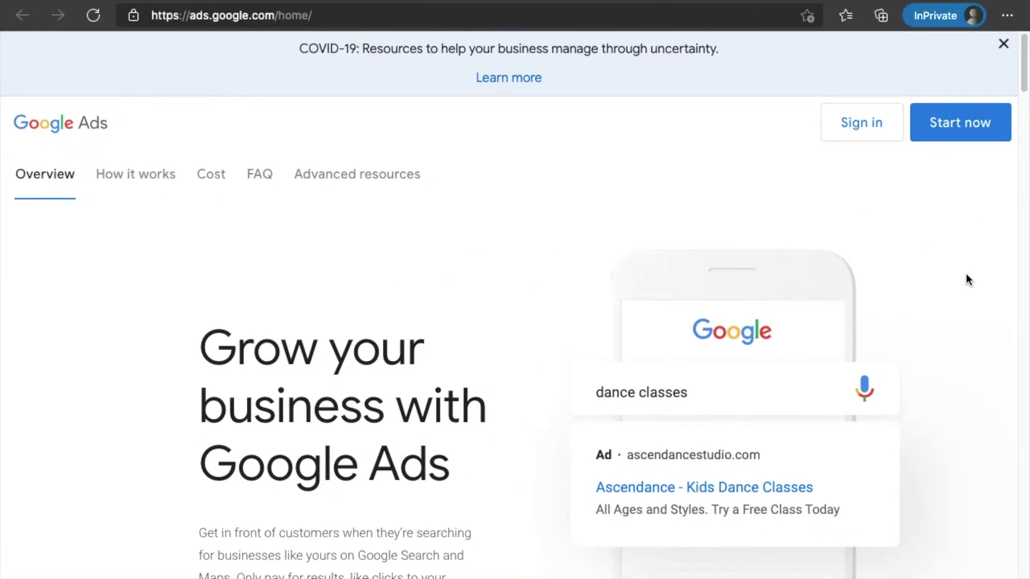
# Scroll down the Google Ads Overview page to the Set a budget section.
pyautogui.scroll(-3, 966, 274)
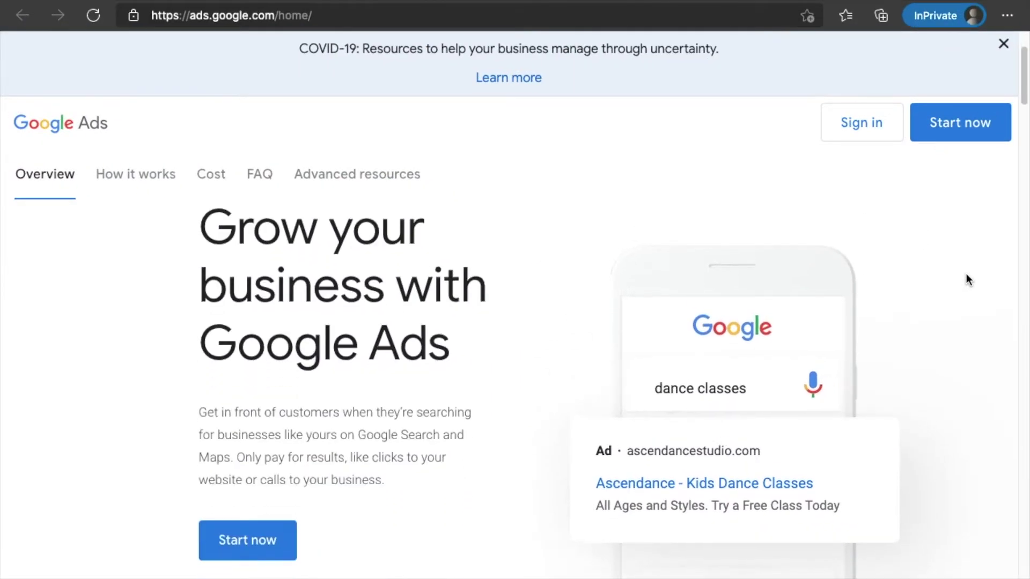
pyautogui.scroll(3, 976, 341)
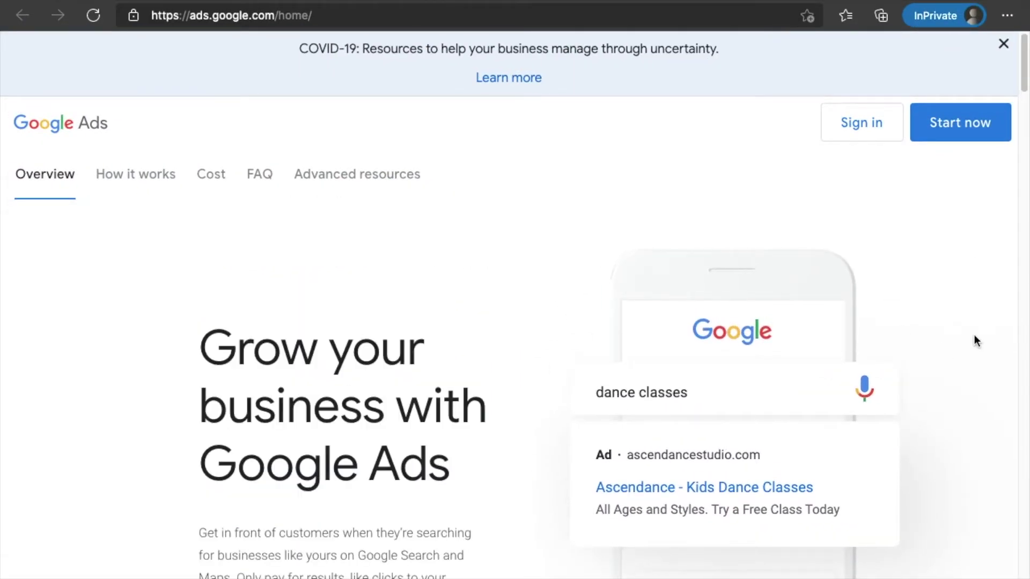
pyautogui.scroll(-2, 974, 338)
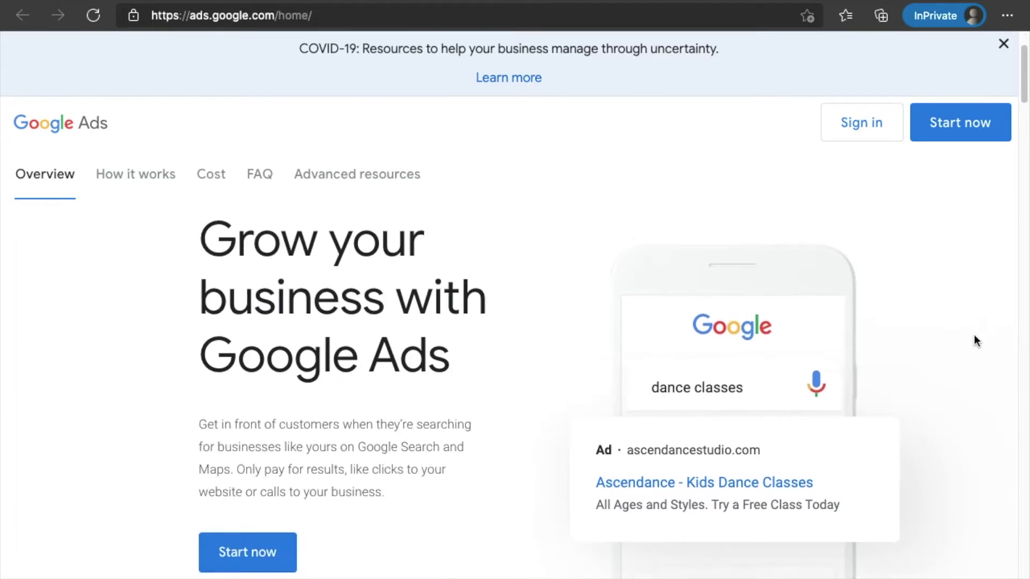
pyautogui.scroll(2, 974, 338)
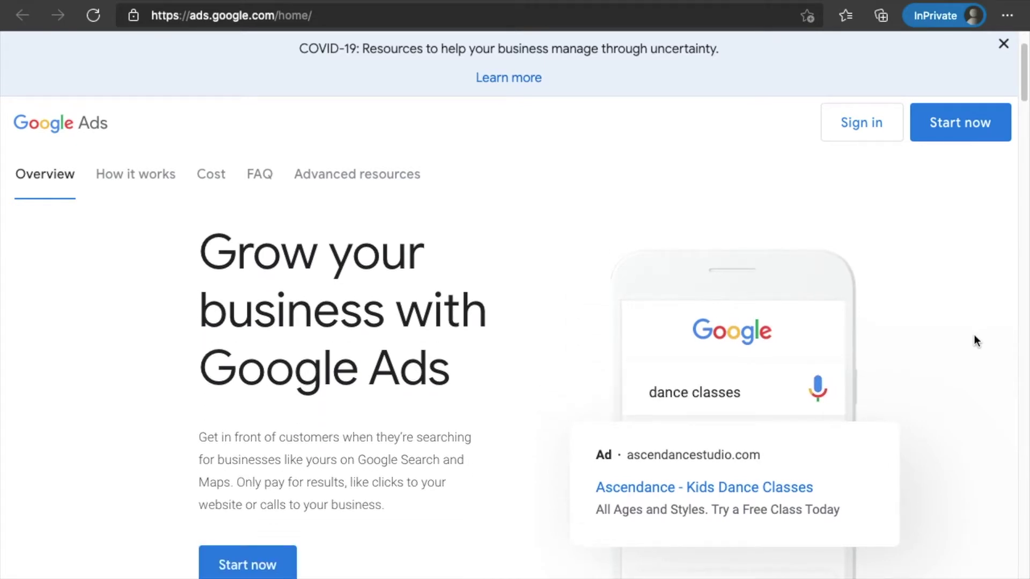
pyautogui.scroll(-5, 973, 337)
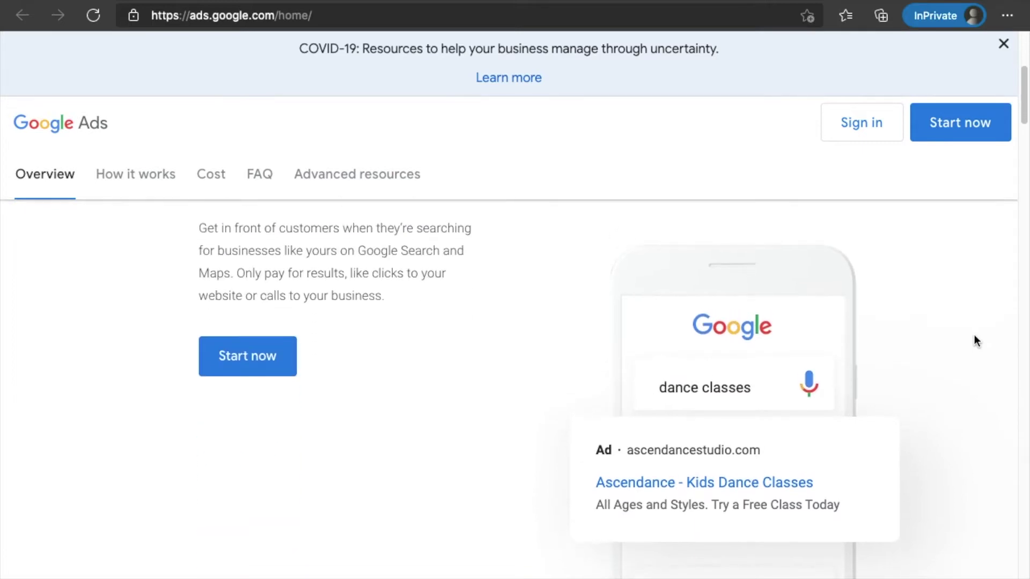
pyautogui.scroll(-5, 974, 339)
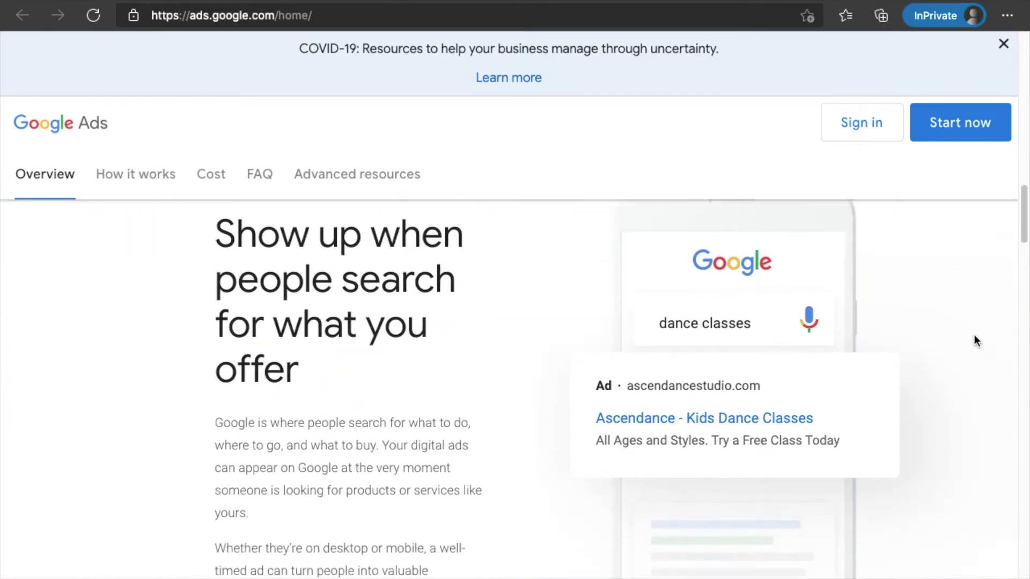
pyautogui.scroll(3, 973, 339)
pyautogui.scroll(-10, 974, 336)
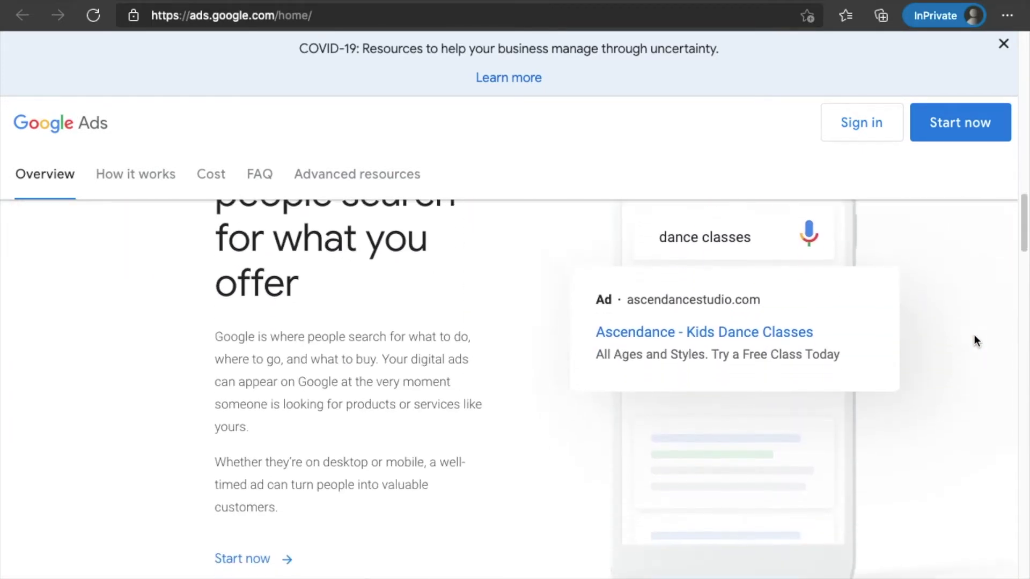
pyautogui.scroll(-10, 974, 340)
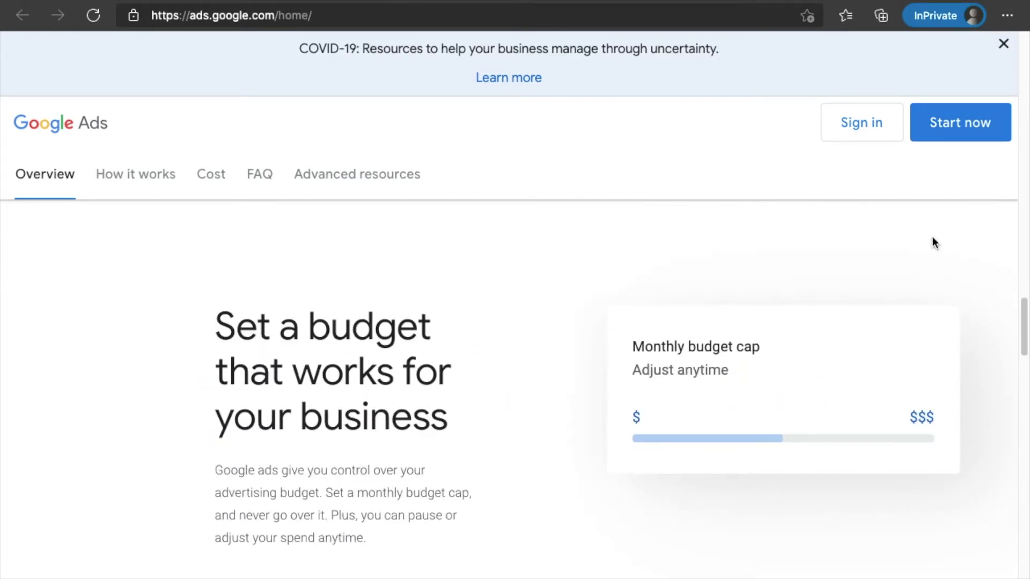
pyautogui.scroll(-7, 932, 238)
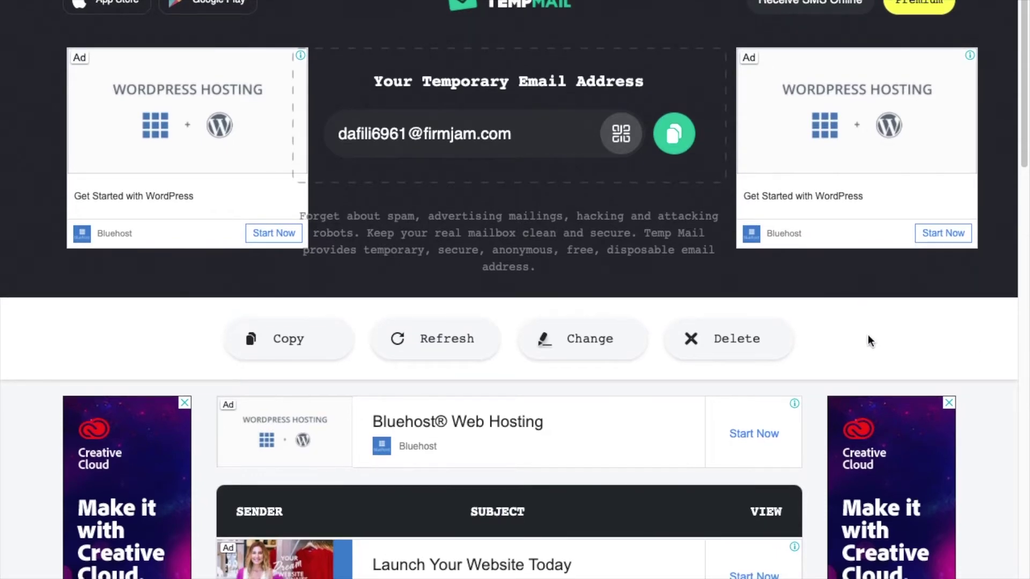
# Copy the generated disposable email address with the green copy button on Temp Mail.
pyautogui.scroll(-12, 868, 336)
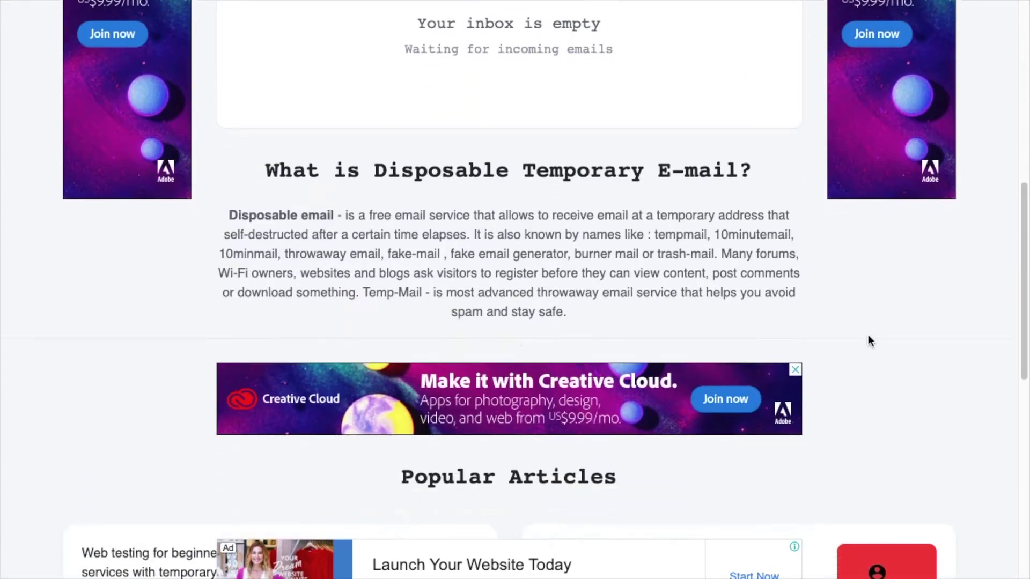
pyautogui.scroll(-11, 868, 340)
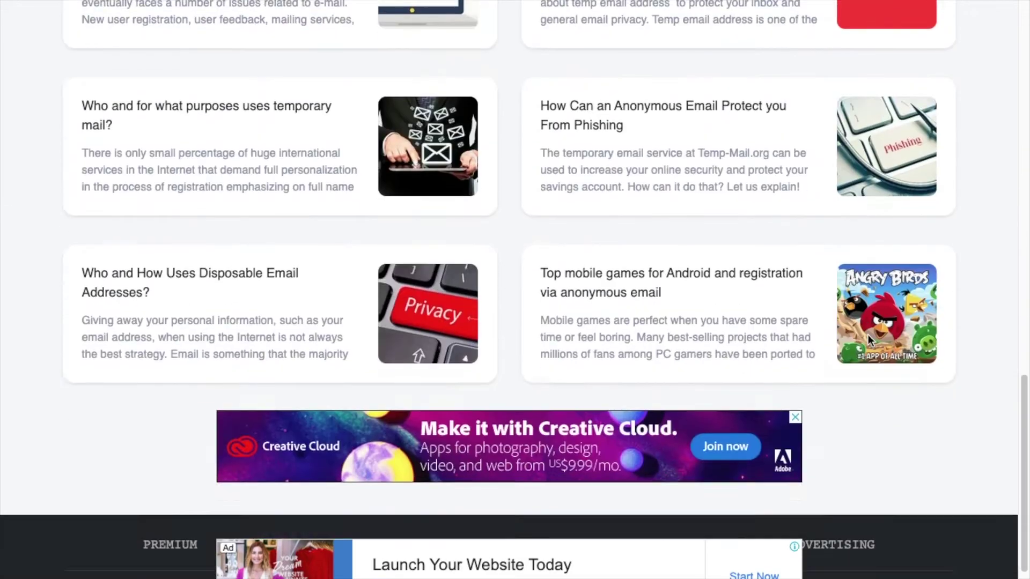
pyautogui.scroll(20, 868, 335)
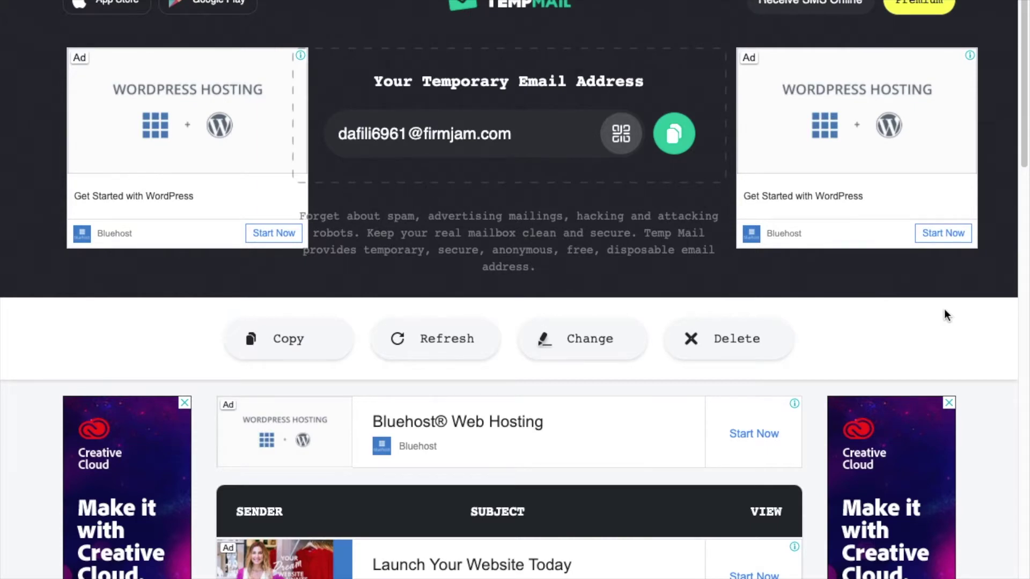
pyautogui.scroll(-11, 944, 314)
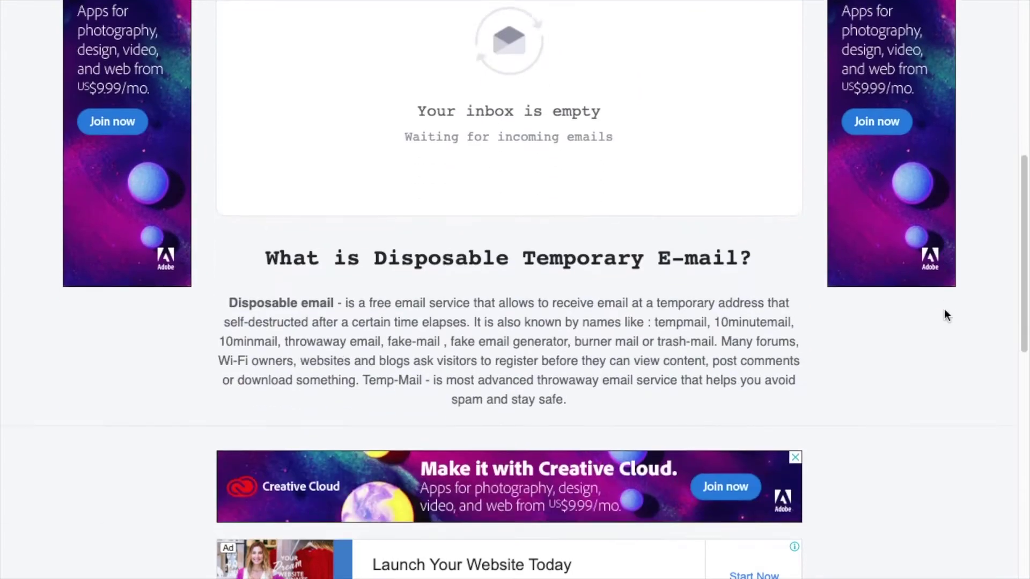
pyautogui.scroll(-7, 969, 411)
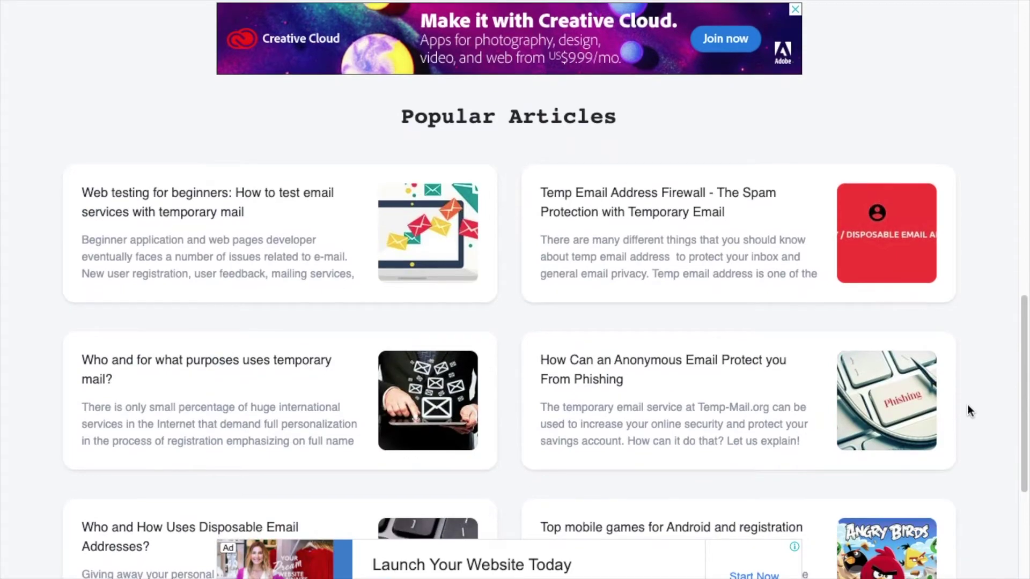
pyautogui.scroll(2, 969, 411)
pyautogui.scroll(17, 968, 406)
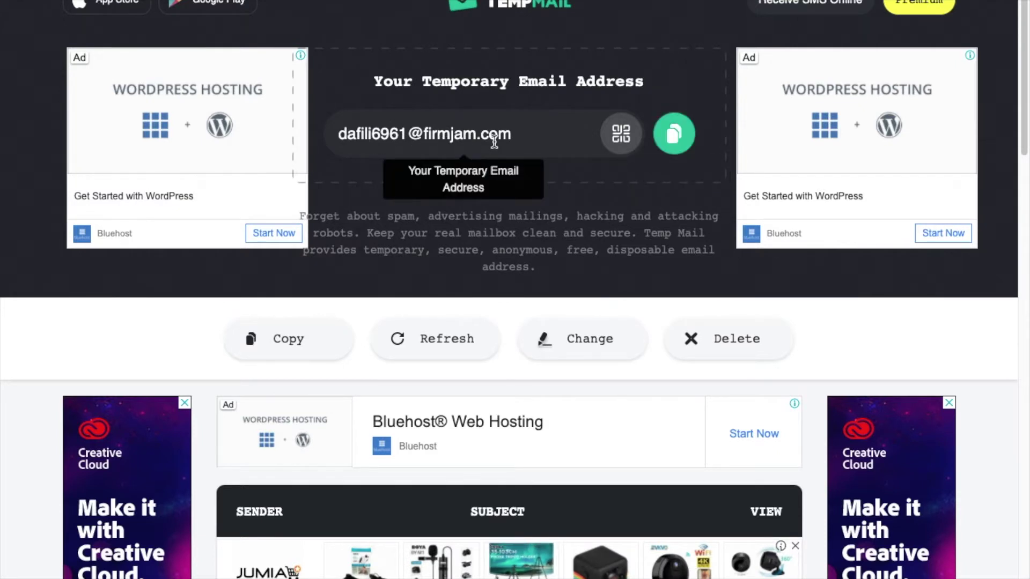
pyautogui.click(673, 132)
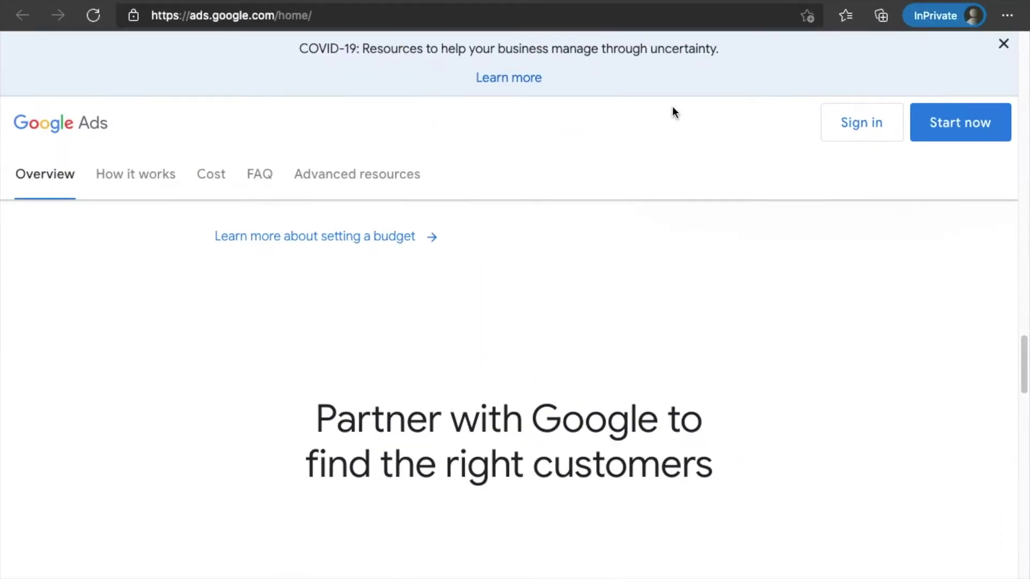
# Reach the Google sign-in page via Start now, leaving its email field cleared.
pyautogui.scroll(-10, 876, 330)
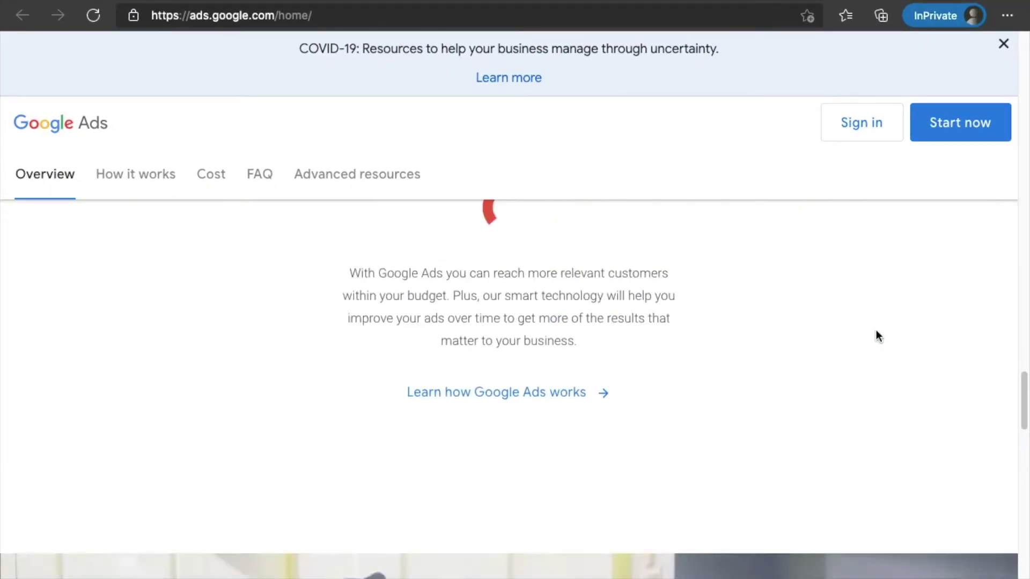
pyautogui.click(960, 105)
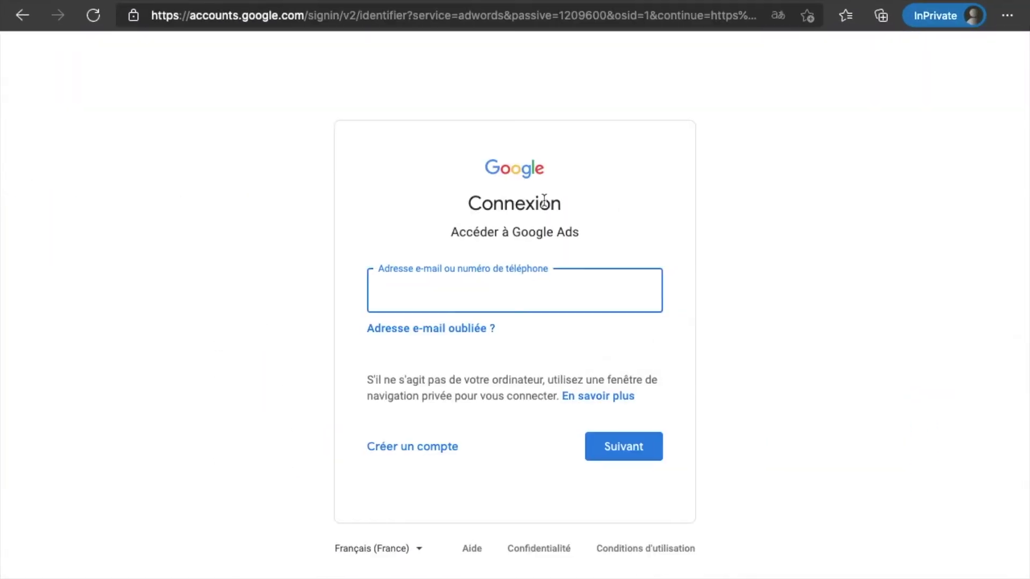
pyautogui.press('super+v')
pyautogui.click(438, 299)
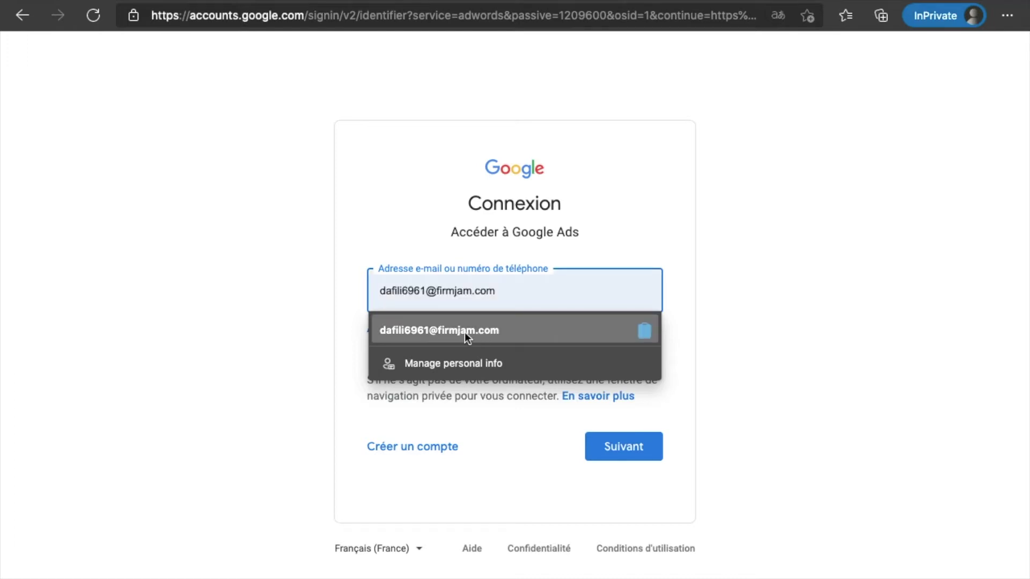
pyautogui.hotkey('ctrl', 'a')
pyautogui.press('BackSpace')
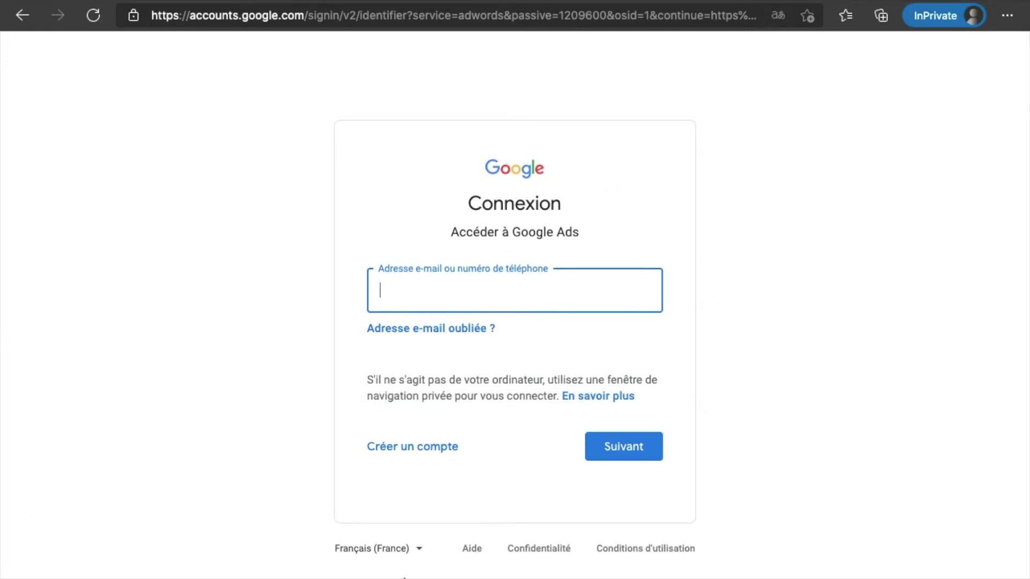
# Switch the page language to English (United States) and choose Create account > For myself.
pyautogui.click(418, 549)
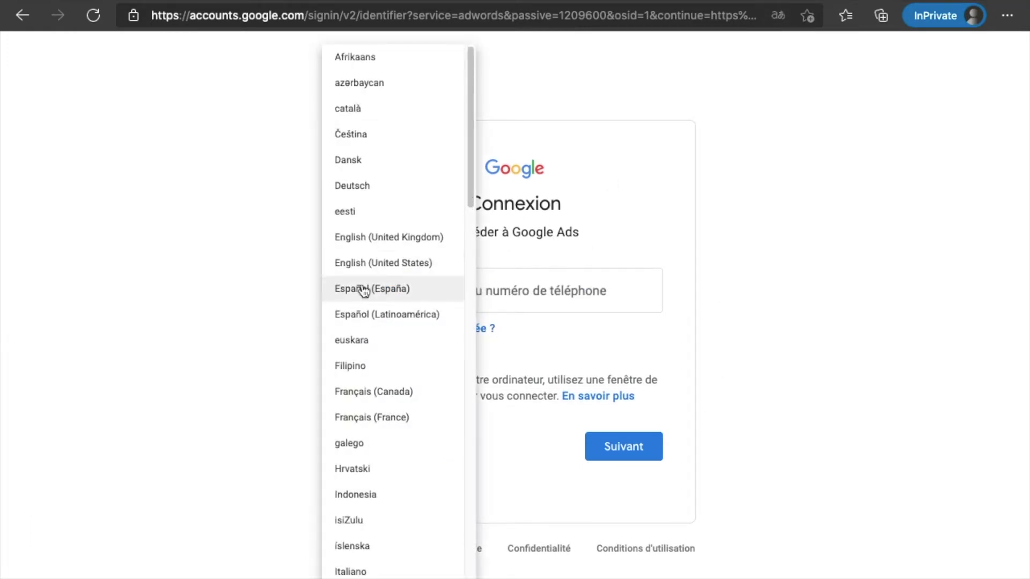
pyautogui.click(359, 264)
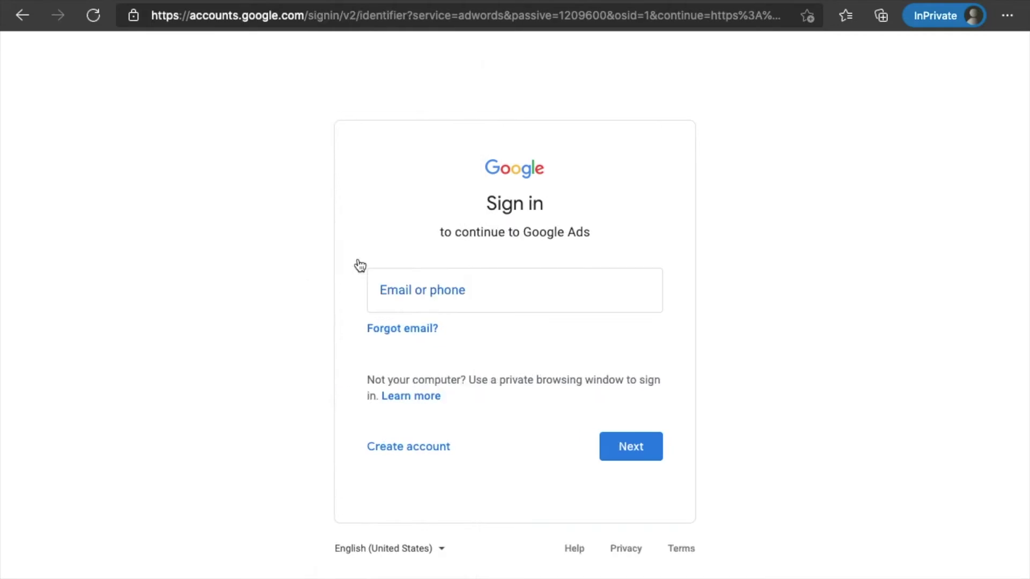
pyautogui.click(267, 223)
pyautogui.click(397, 453)
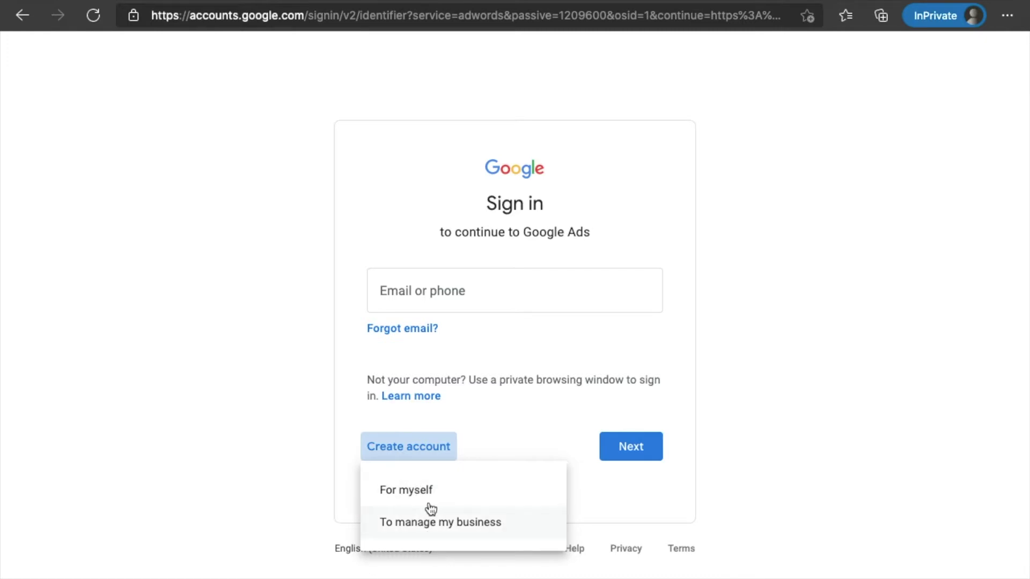
pyautogui.click(418, 493)
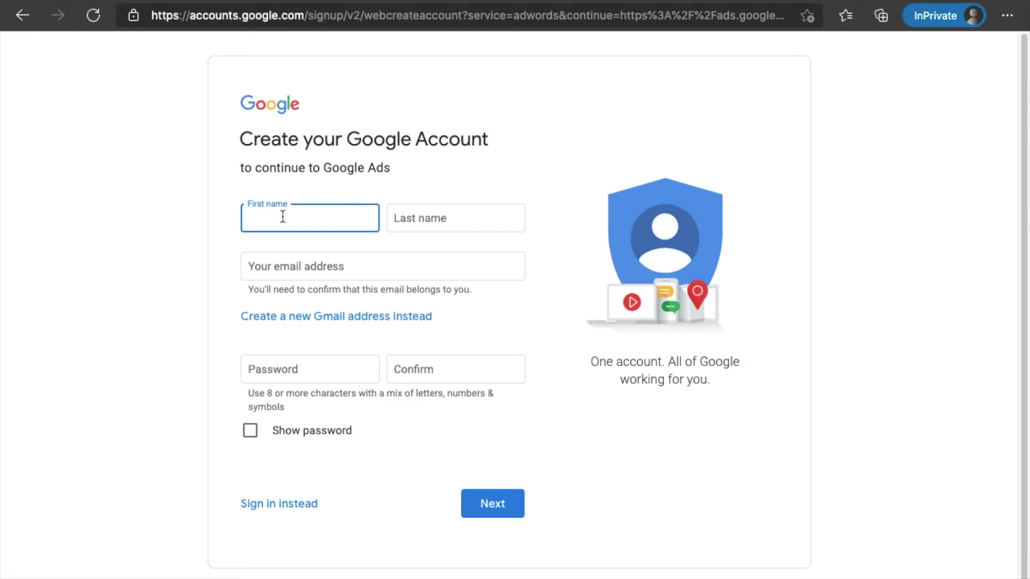
# Enter the new account's first and last name and paste the temporary email address.
pyautogui.write('Afro')
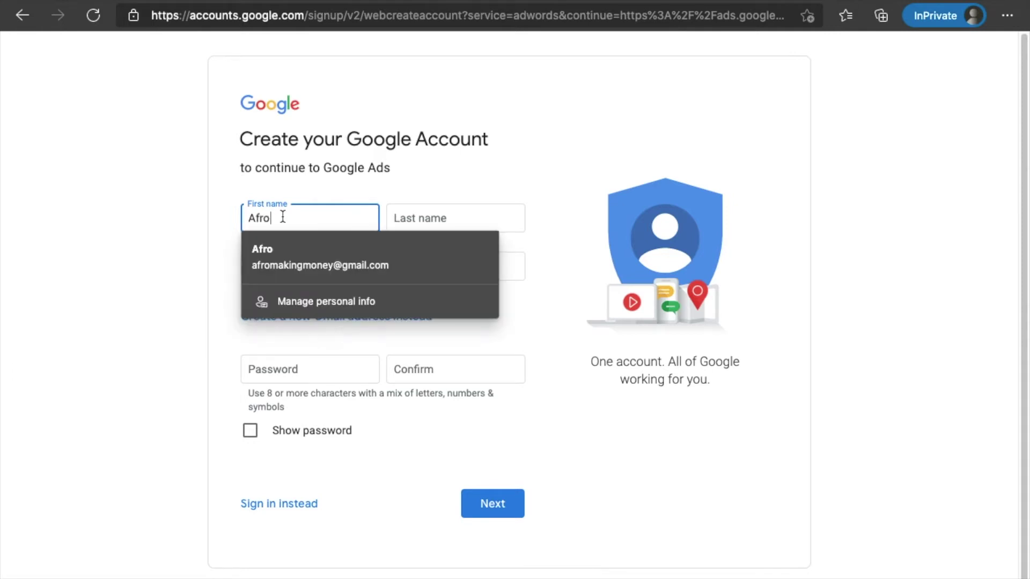
pyautogui.press('Tab')
pyautogui.write('Minded')
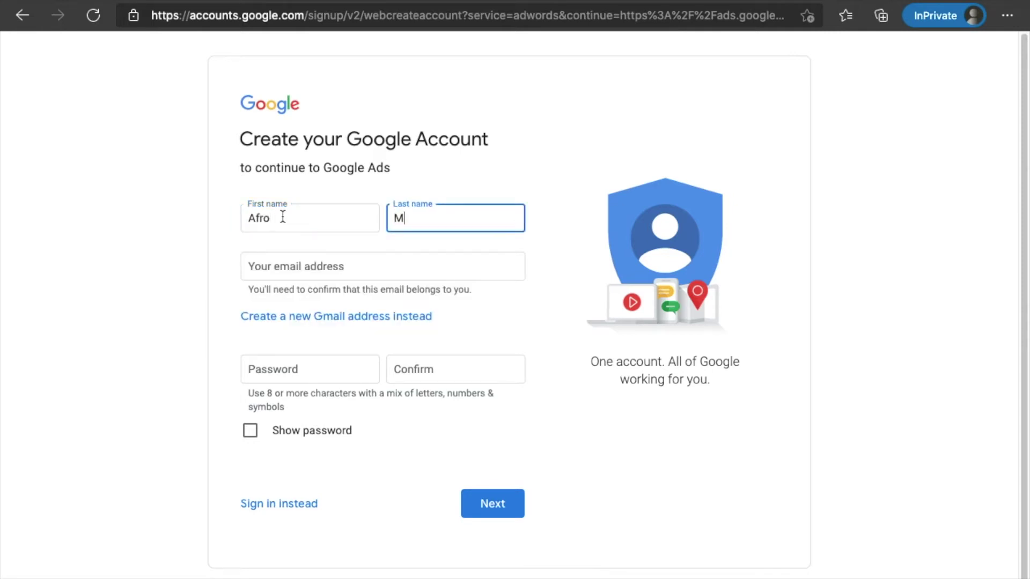
pyautogui.click(291, 260)
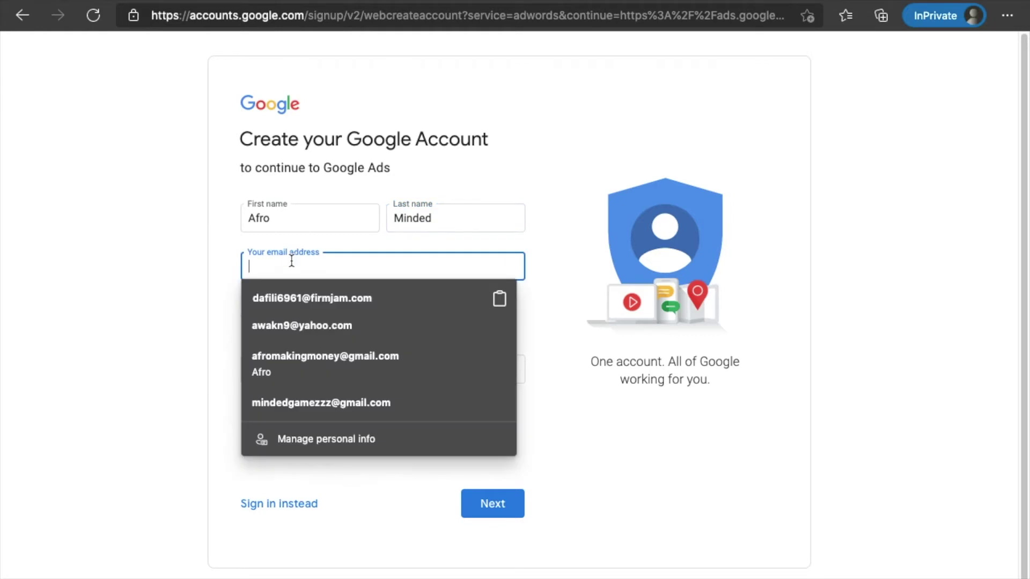
pyautogui.hotkey('ctrl', 'v')
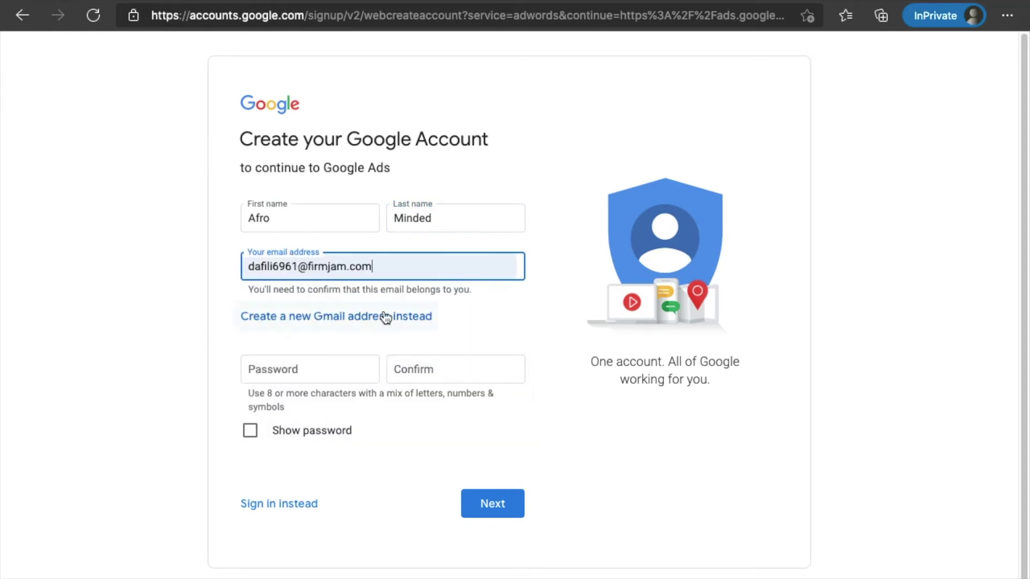
# Enter and confirm the account password, then submit the signup form.
pyautogui.click(296, 369)
pyautogui.write('••••••')
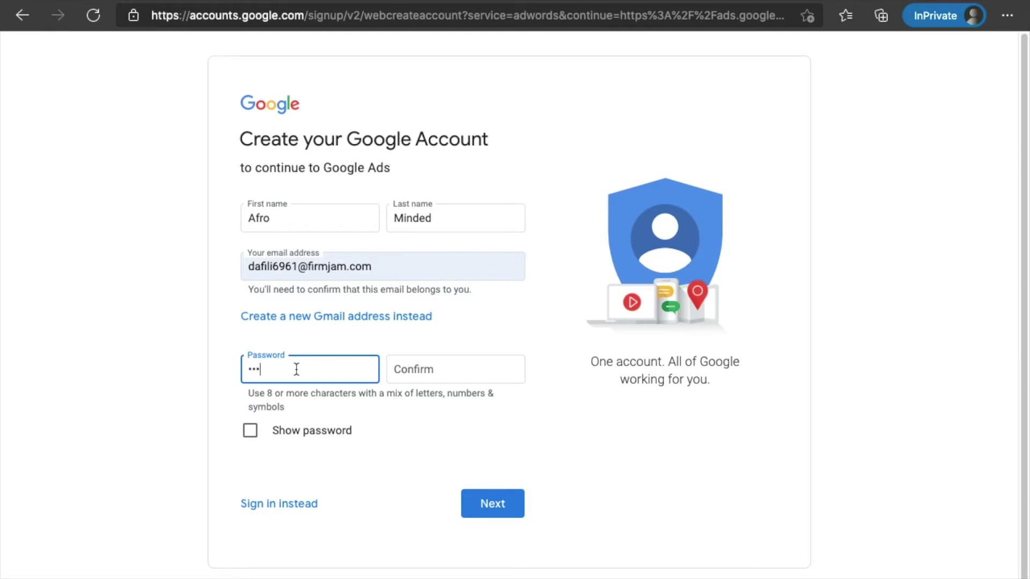
pyautogui.press('BackSpace')
pyautogui.press('BackSpace')
pyautogui.press('BackSpace')
pyautogui.press('BackSpace')
pyautogui.press('BackSpace')
pyautogui.press('BackSpace')
pyautogui.write('•••')
pyautogui.press('BackSpace')
pyautogui.press('BackSpace')
pyautogui.press('BackSpace')
pyautogui.write('•••••••••')
pyautogui.press('Tab')
pyautogui.write('•••••••••')
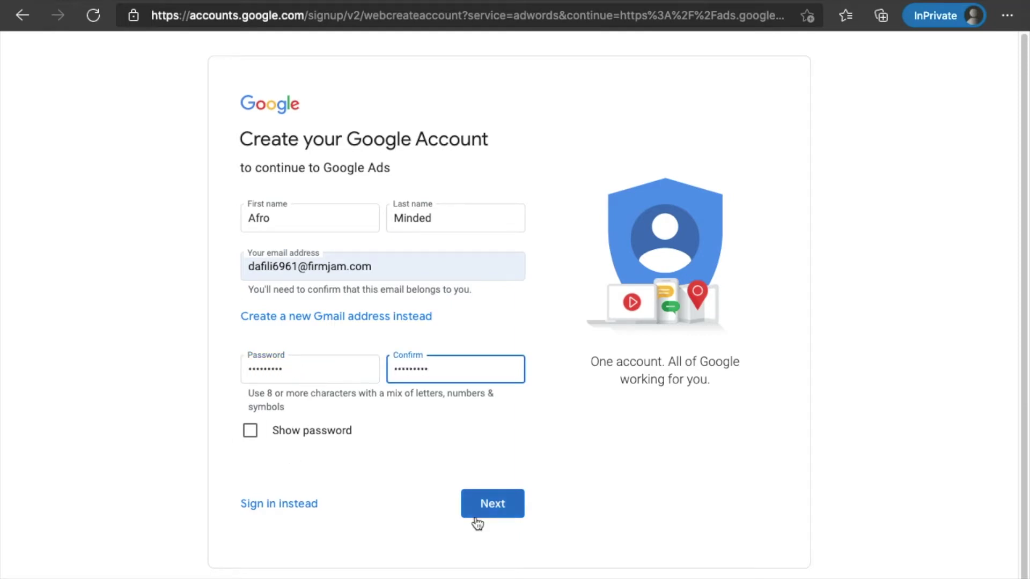
pyautogui.click(491, 507)
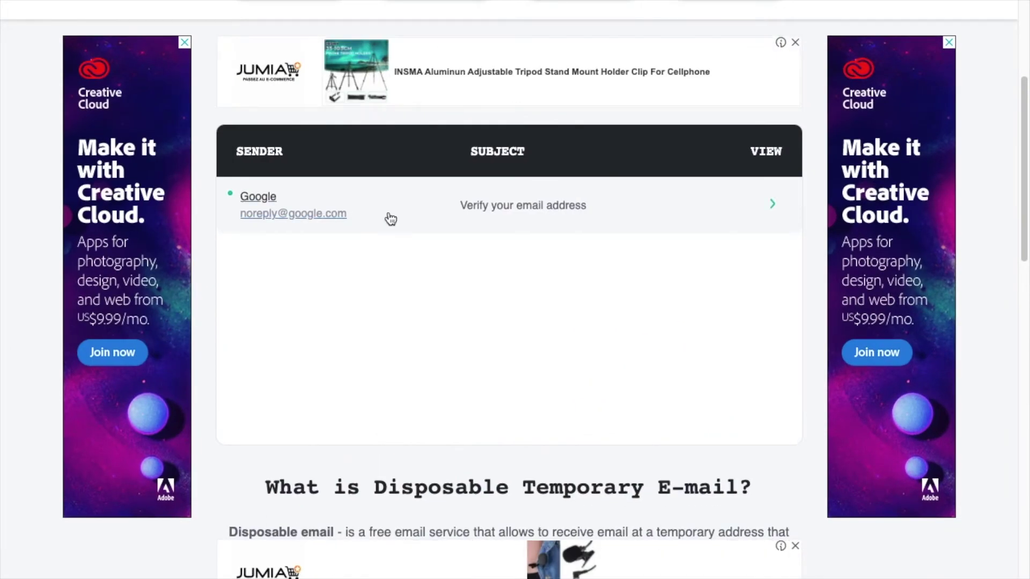
# Open Google's 'Verify your email address' message and copy its six-digit code.
pyautogui.scroll(4, 458, 312)
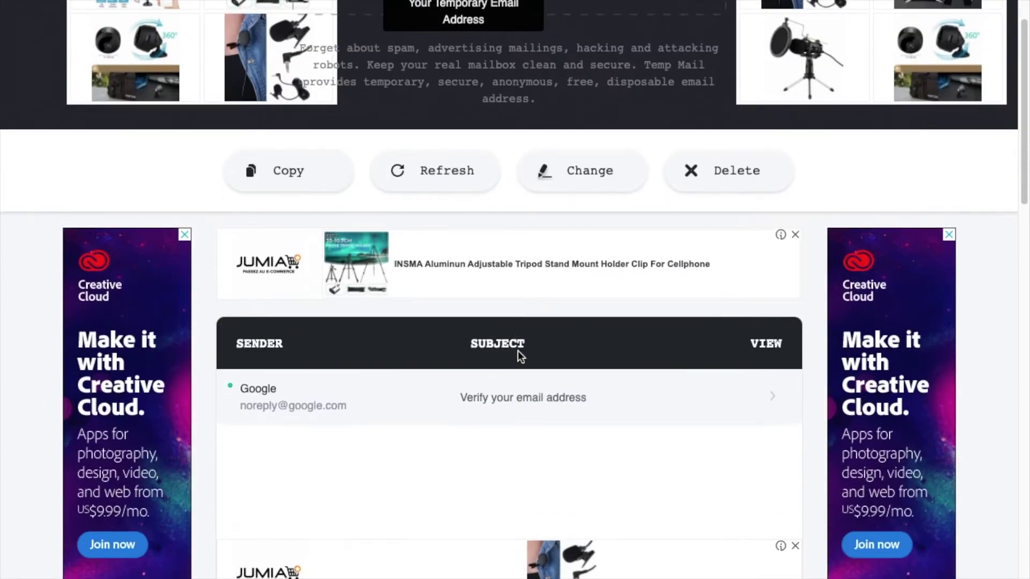
pyautogui.scroll(-3, 470, 450)
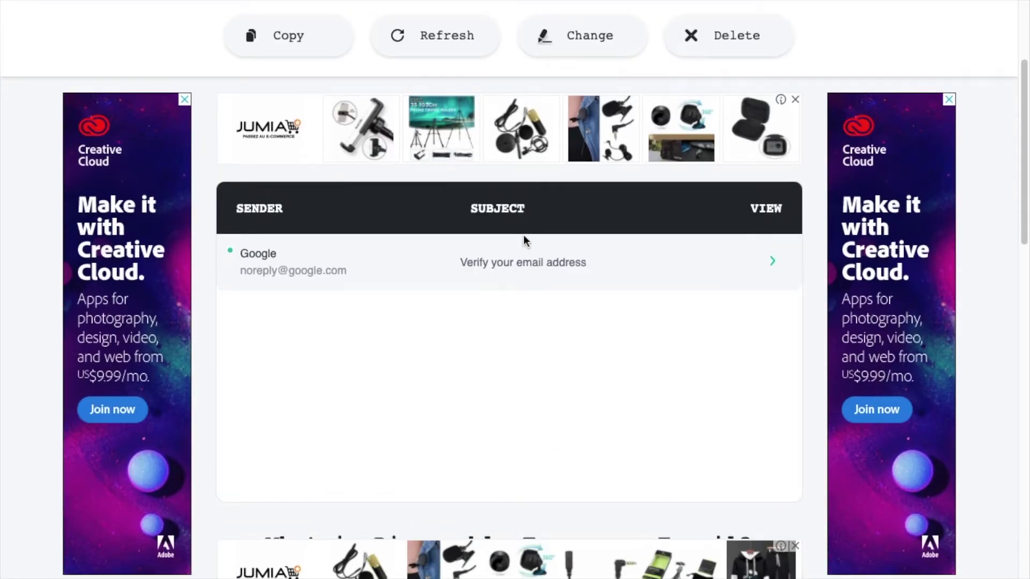
pyautogui.click(518, 267)
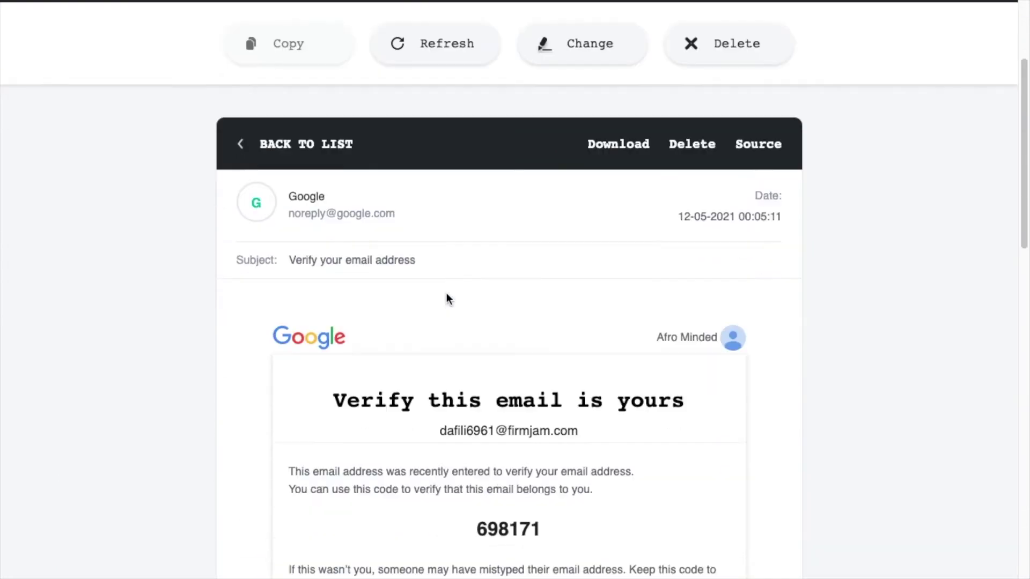
pyautogui.scroll(-4, 448, 299)
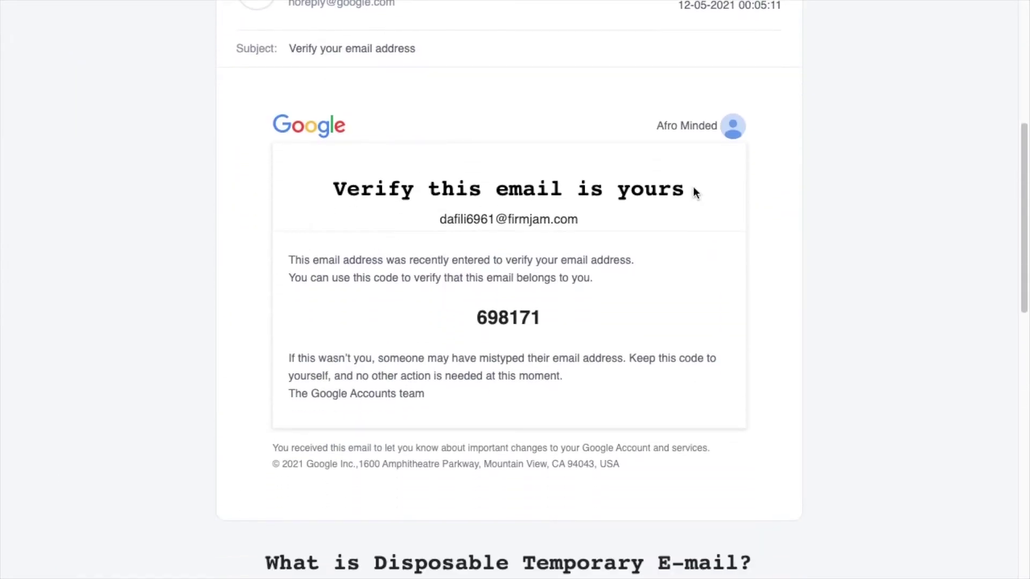
pyautogui.doubleClick(500, 317)
pyautogui.hotkey('ctrl', 'c')
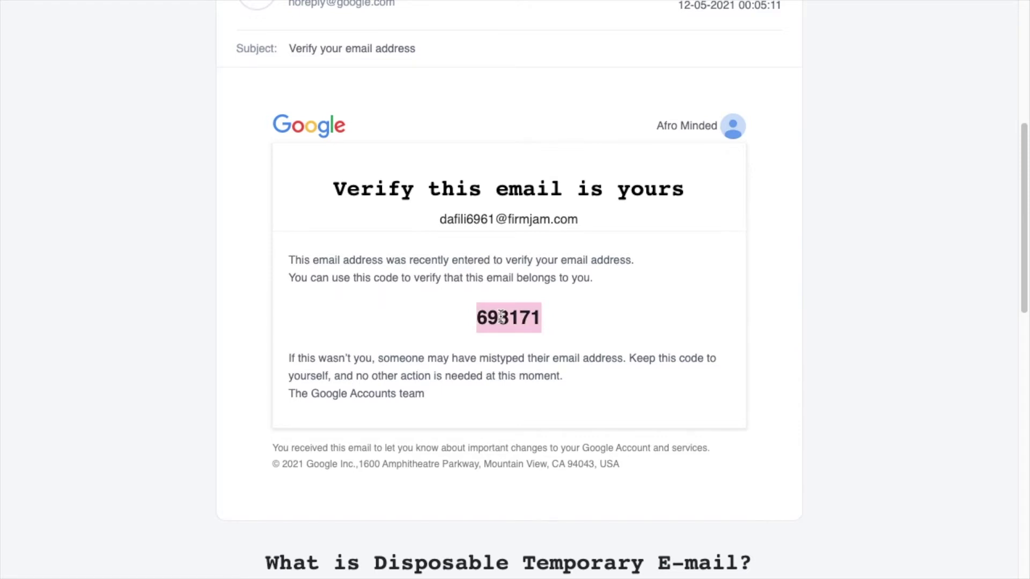
pyautogui.scroll(1, 500, 317)
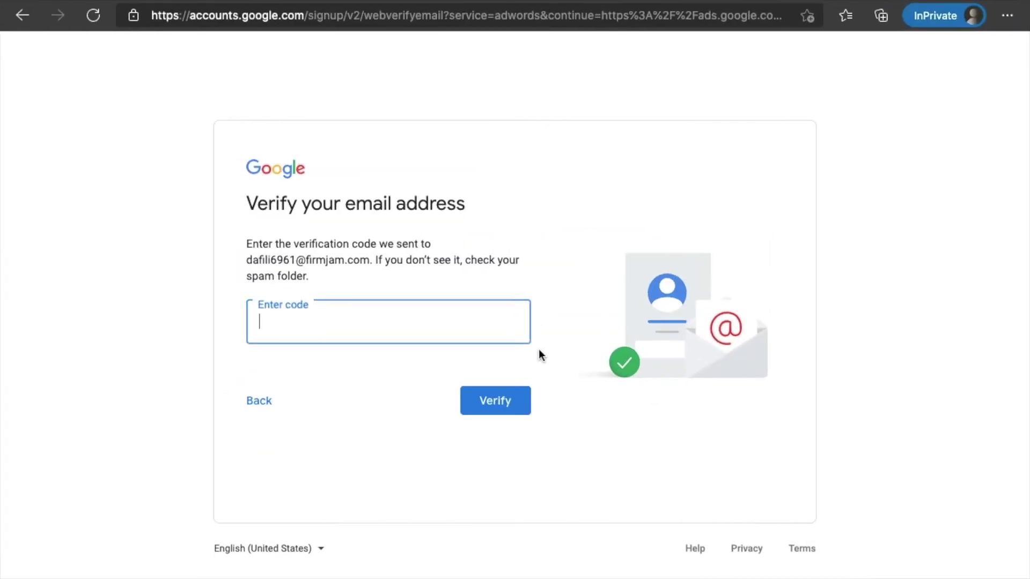
# Verify the email with the pasted code and agree to Google's Privacy and Terms.
pyautogui.hotkey('ctrl', 'v')
pyautogui.click(488, 403)
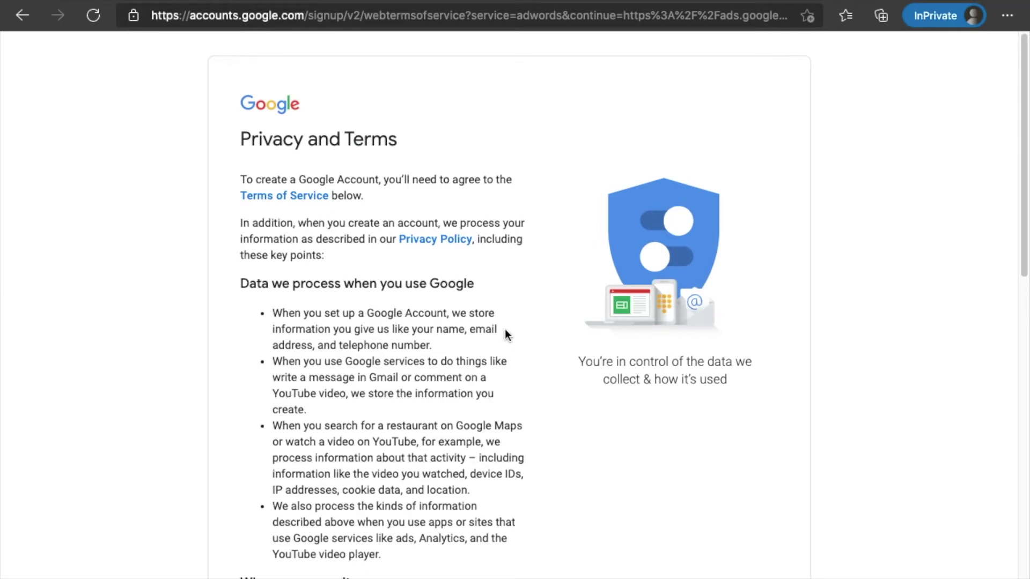
pyautogui.scroll(-6, 504, 329)
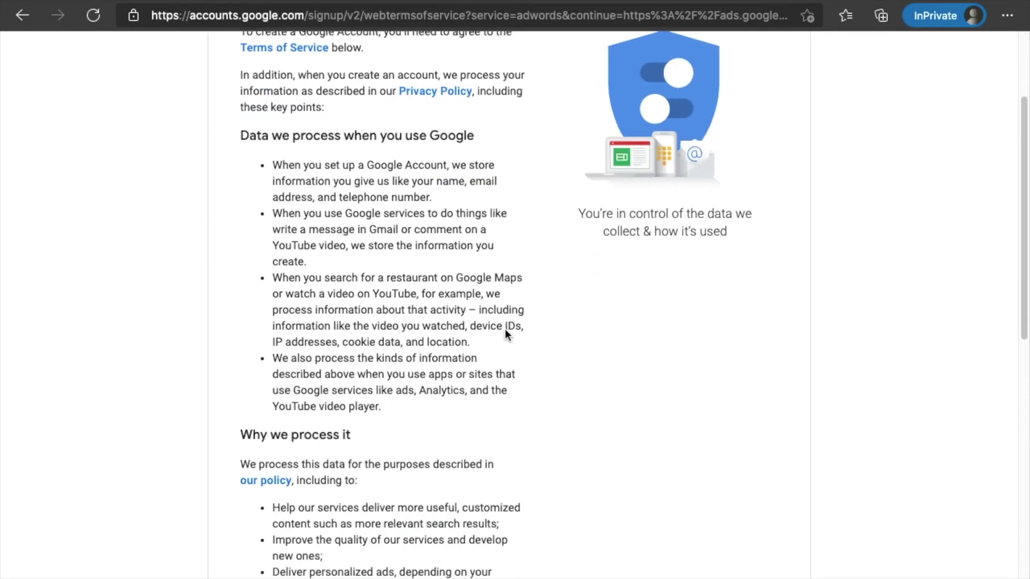
pyautogui.scroll(10, 504, 329)
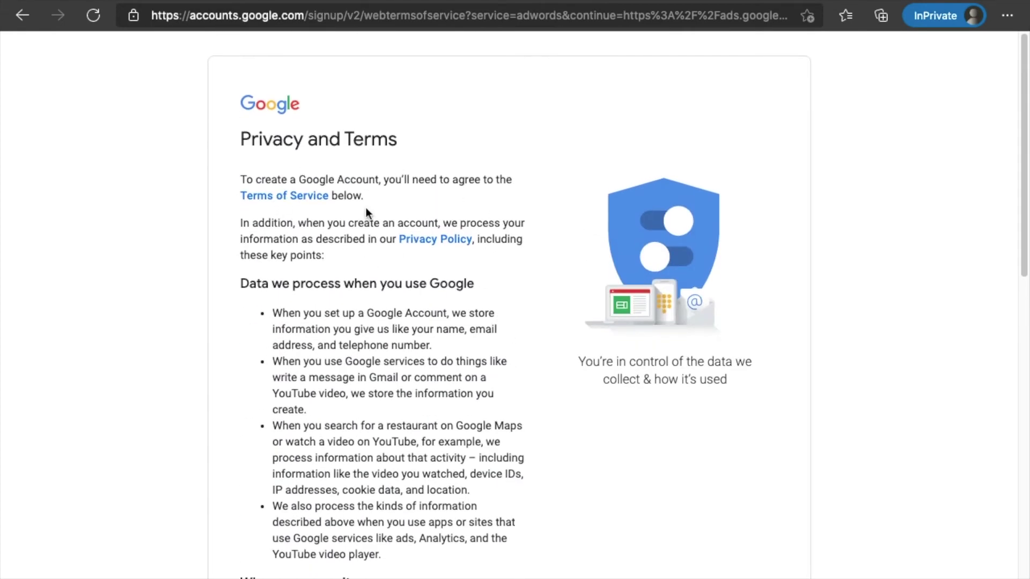
pyautogui.scroll(-15, 365, 207)
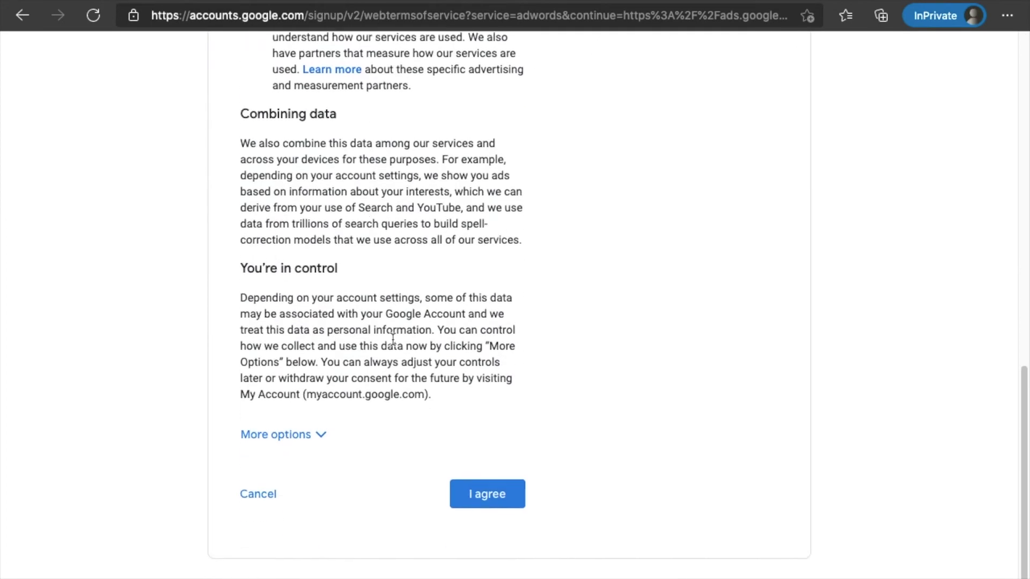
pyautogui.click(487, 505)
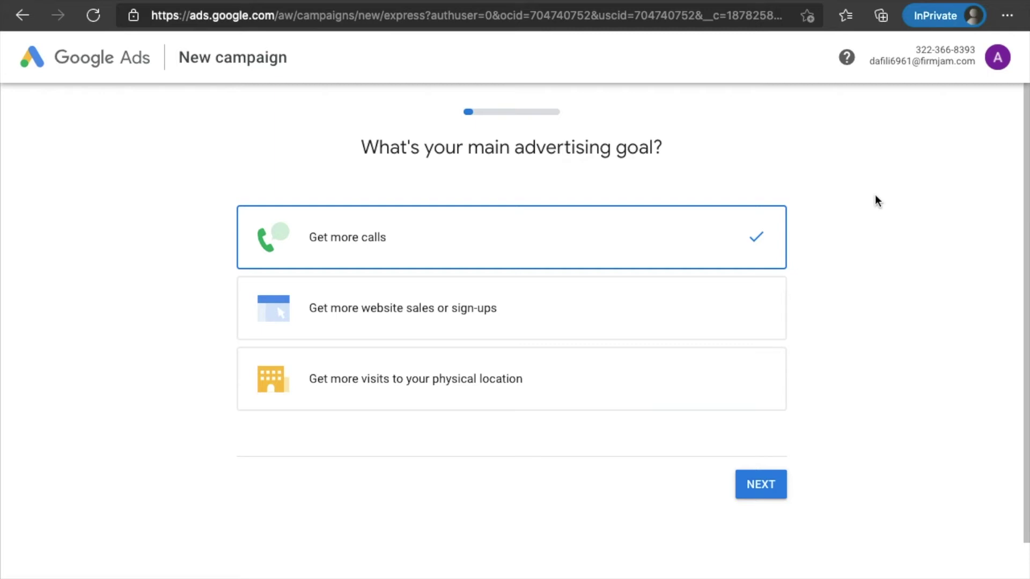
# Scroll the loaded New campaign page to find the Switch to Expert Mode option.
pyautogui.scroll(-2, 874, 194)
pyautogui.scroll(2, 874, 194)
pyautogui.scroll(-2, 784, 150)
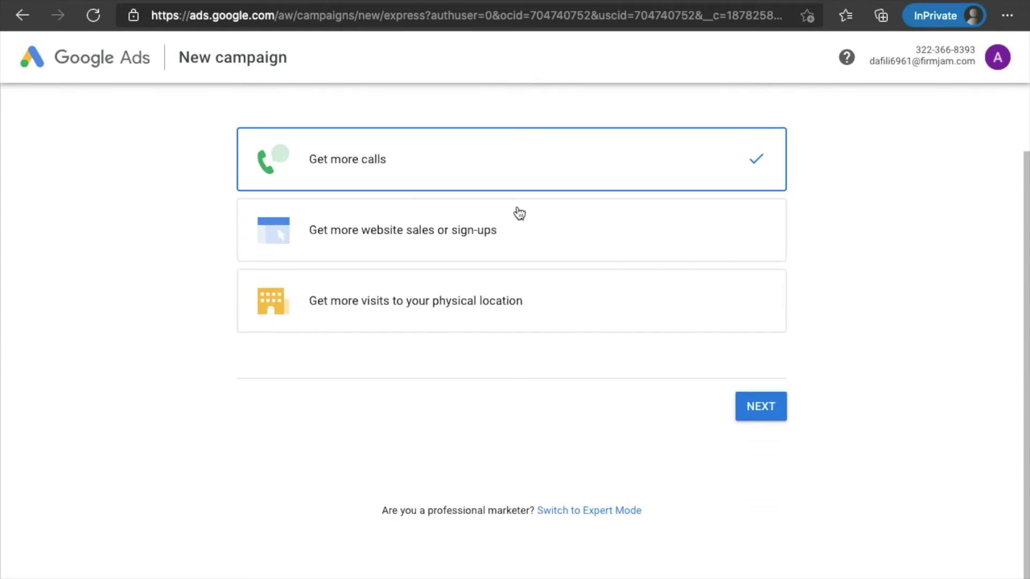
pyautogui.scroll(2, 858, 284)
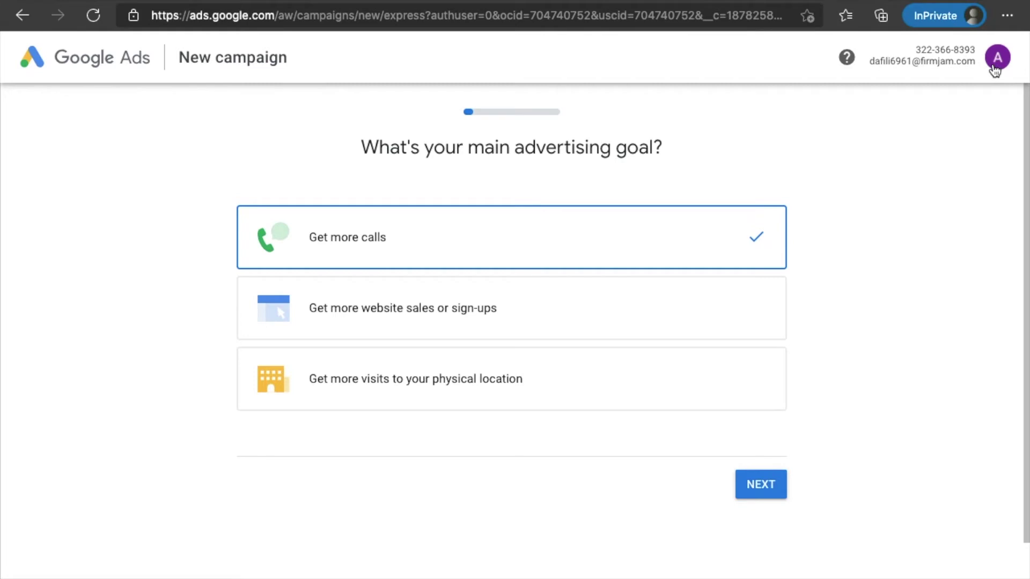
pyautogui.scroll(-2, 194, 314)
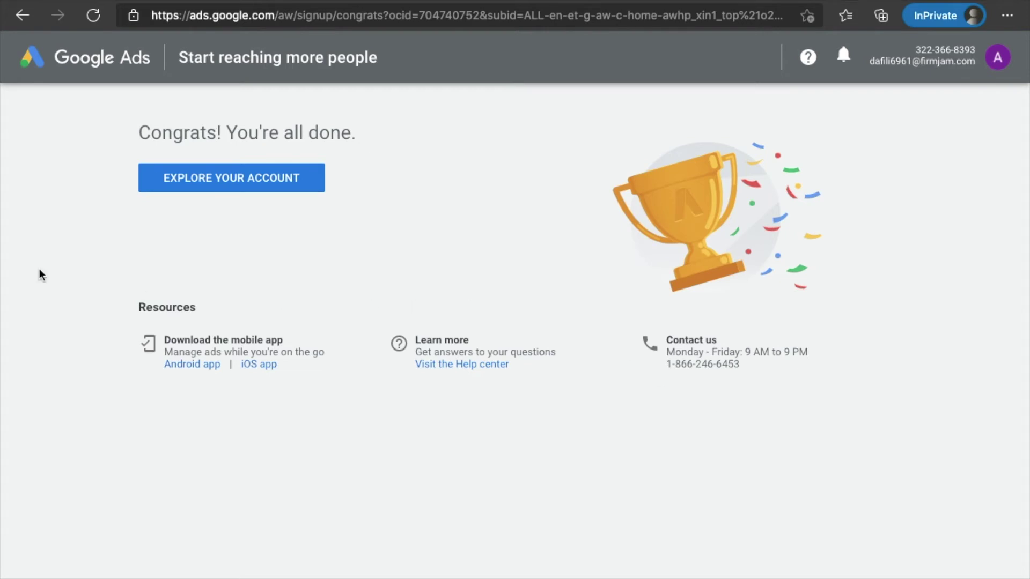
# Go from the Congrats page to the new account's All campaigns overview.
pyautogui.click(219, 182)
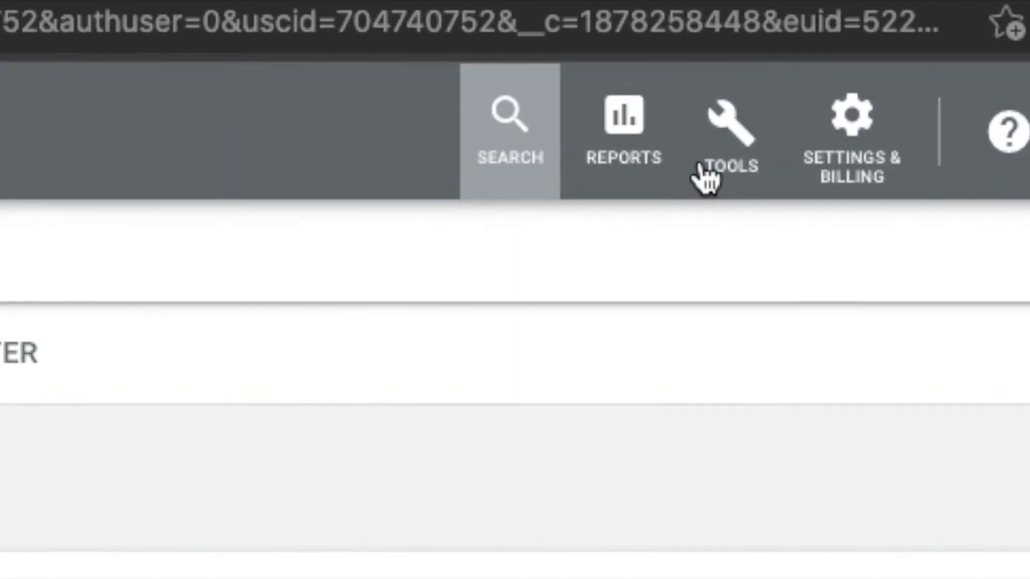
# Open Keyword Planner from the Planning section of the Tools menu.
pyautogui.click(743, 139)
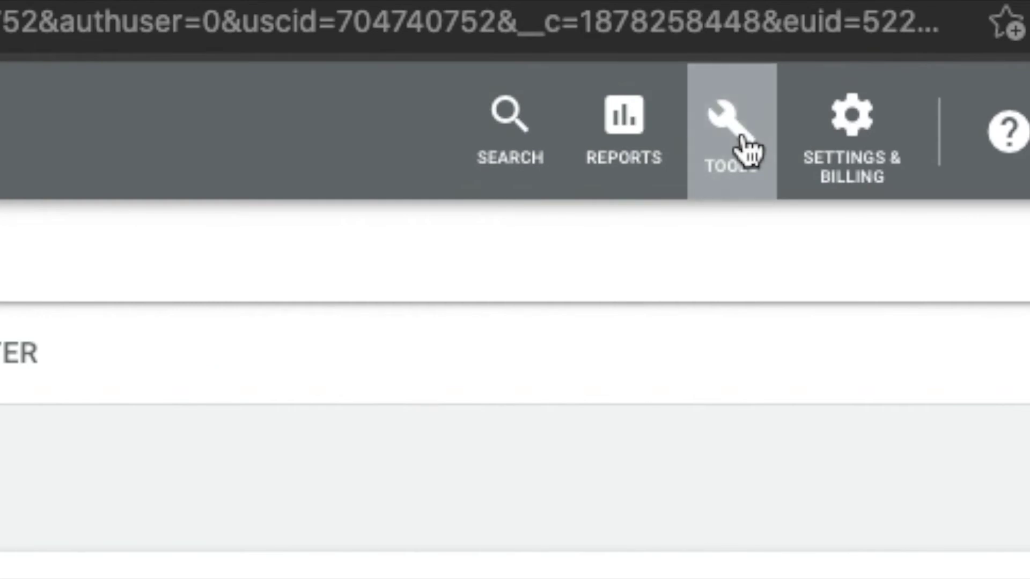
pyautogui.click(744, 144)
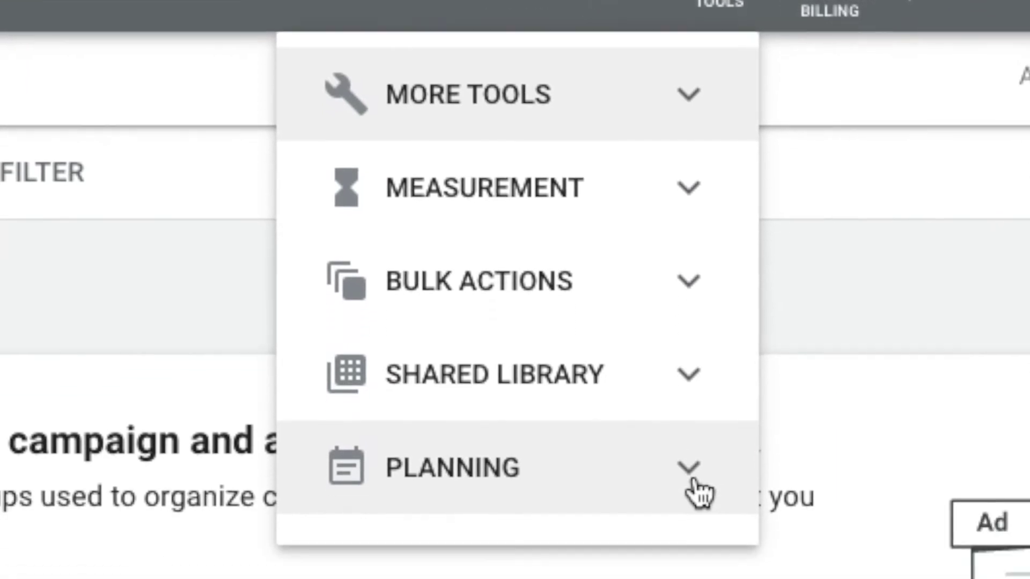
pyautogui.click(692, 542)
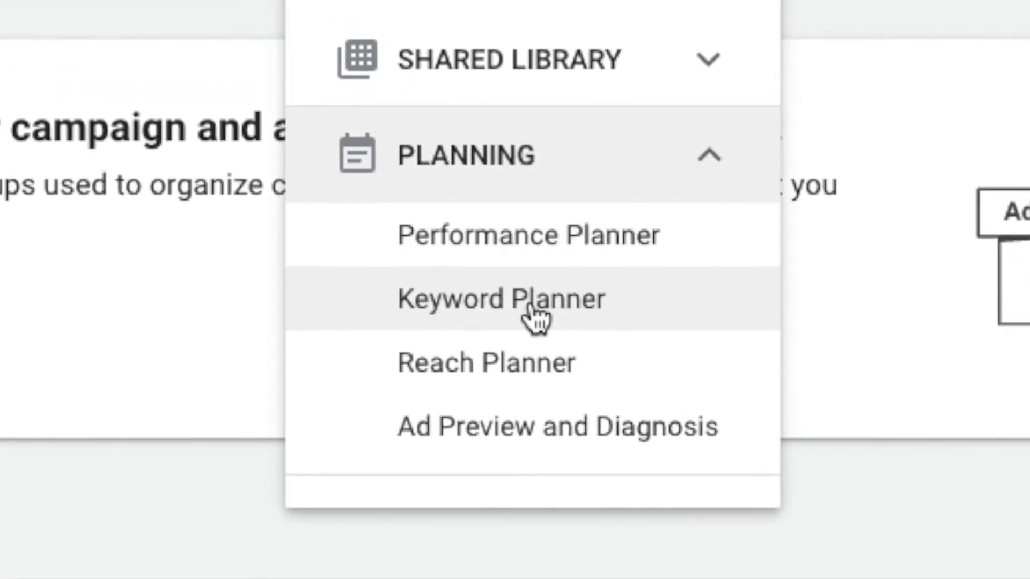
pyautogui.click(492, 317)
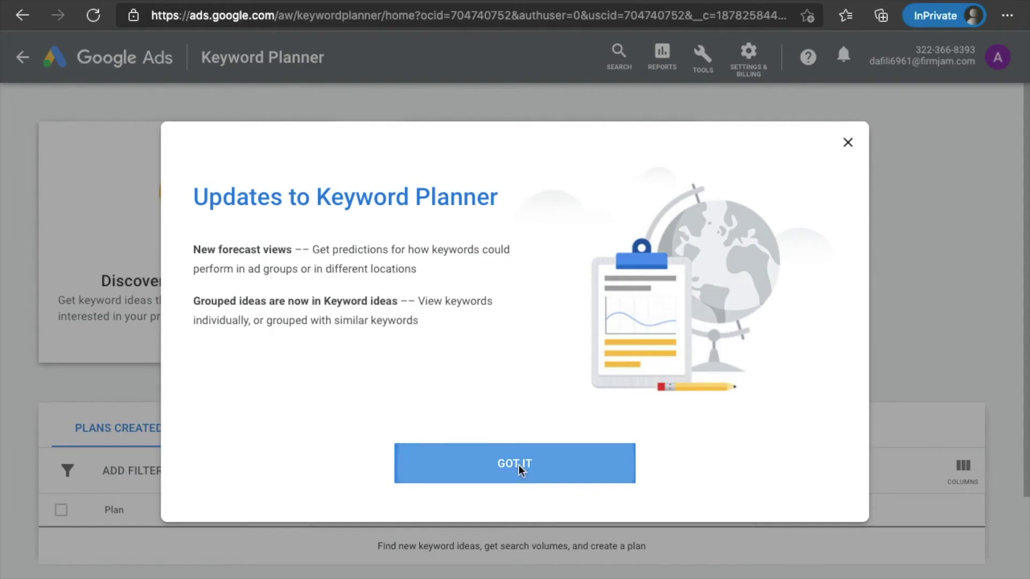
# Dismiss the updates notice and start discovering new keywords in English.
pyautogui.click(517, 465)
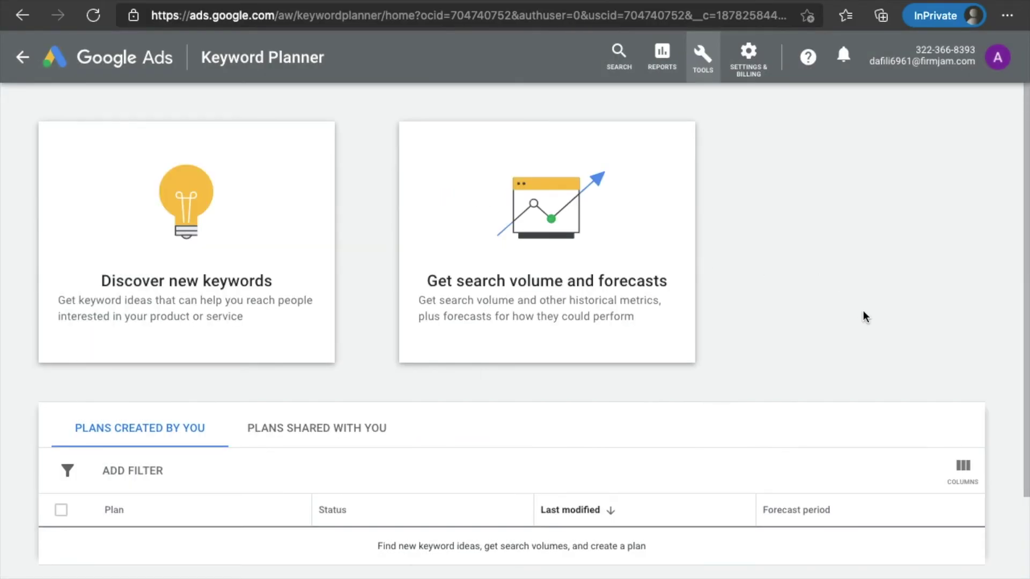
pyautogui.scroll(-3, 868, 315)
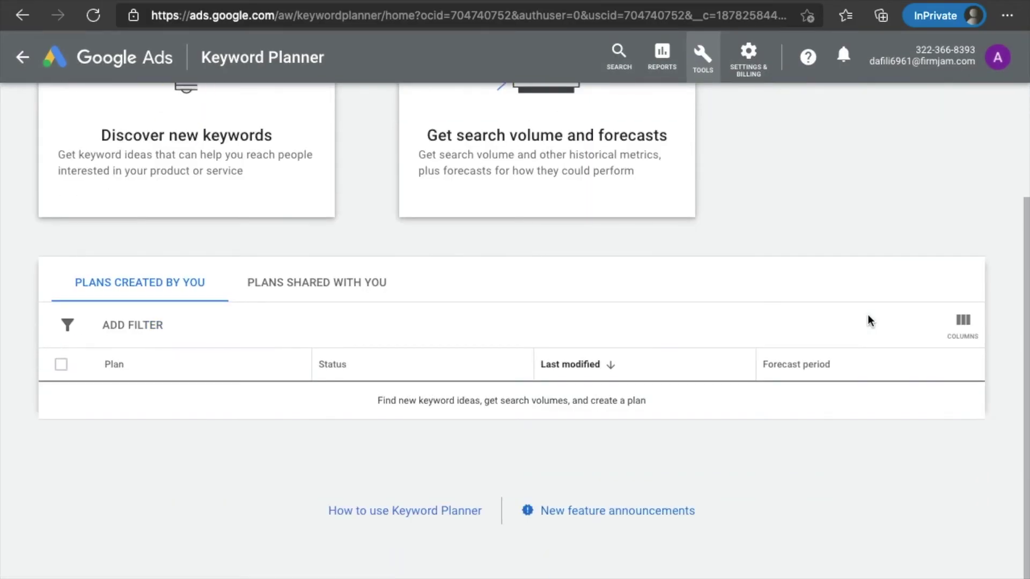
pyautogui.scroll(3, 868, 315)
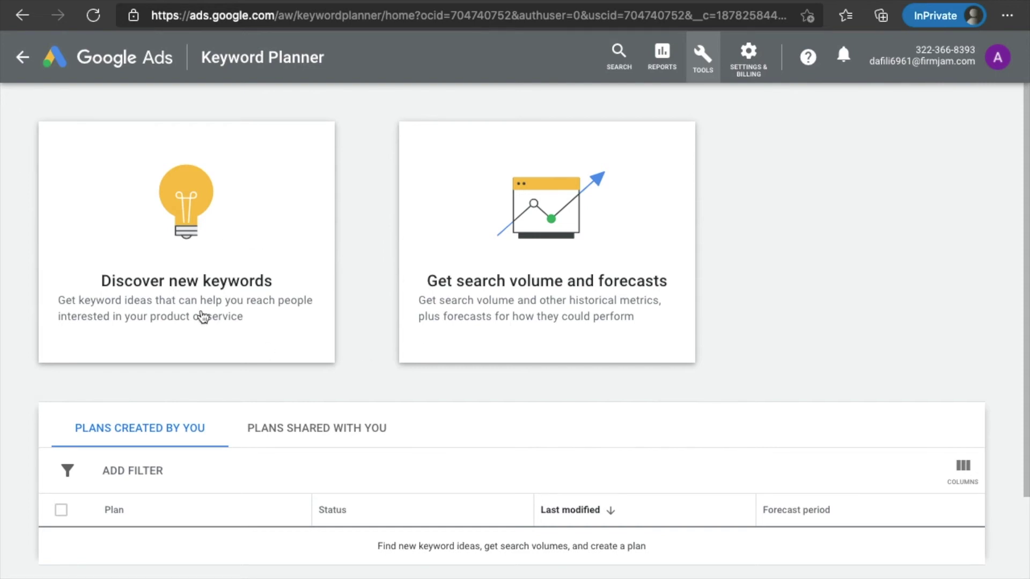
pyautogui.click(138, 262)
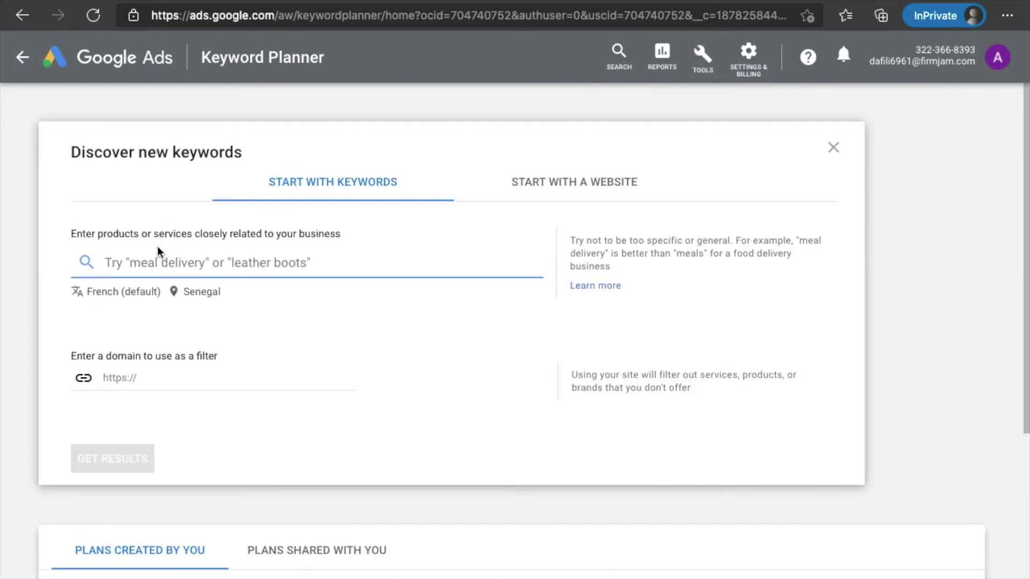
pyautogui.click(132, 293)
pyautogui.click(115, 522)
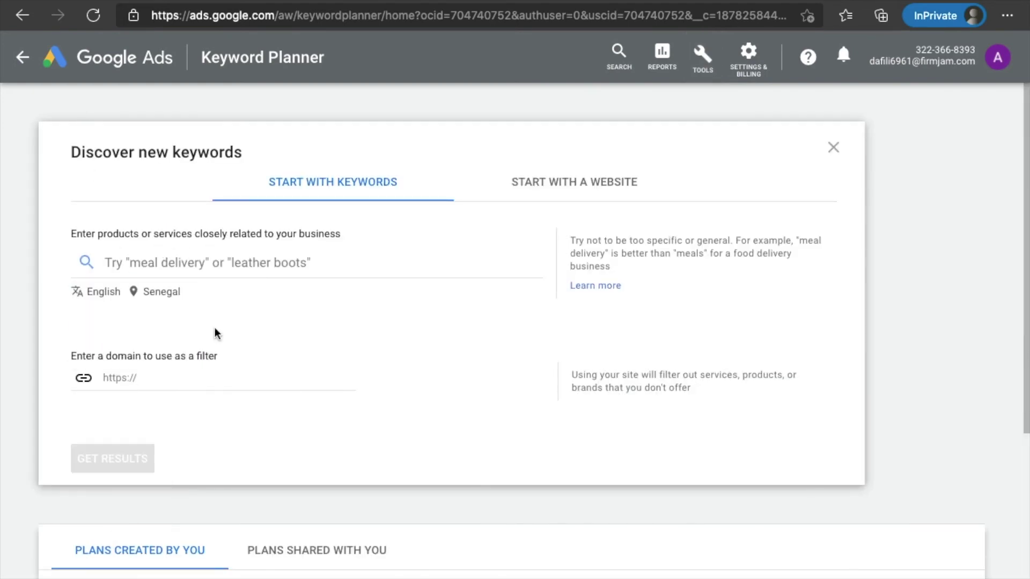
# Replace Senegal with United States as the target location and save.
pyautogui.click(161, 294)
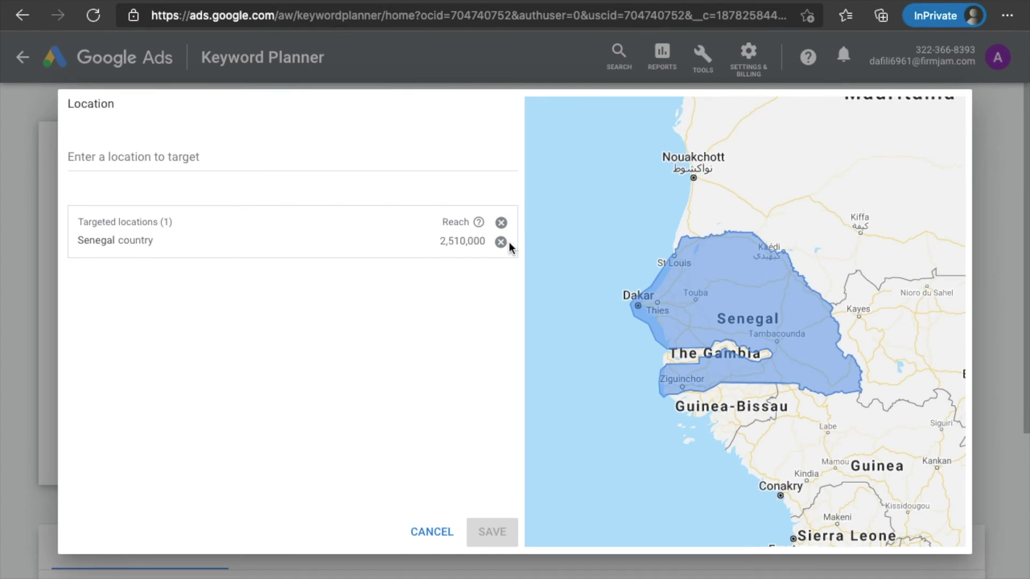
pyautogui.click(506, 245)
pyautogui.click(248, 161)
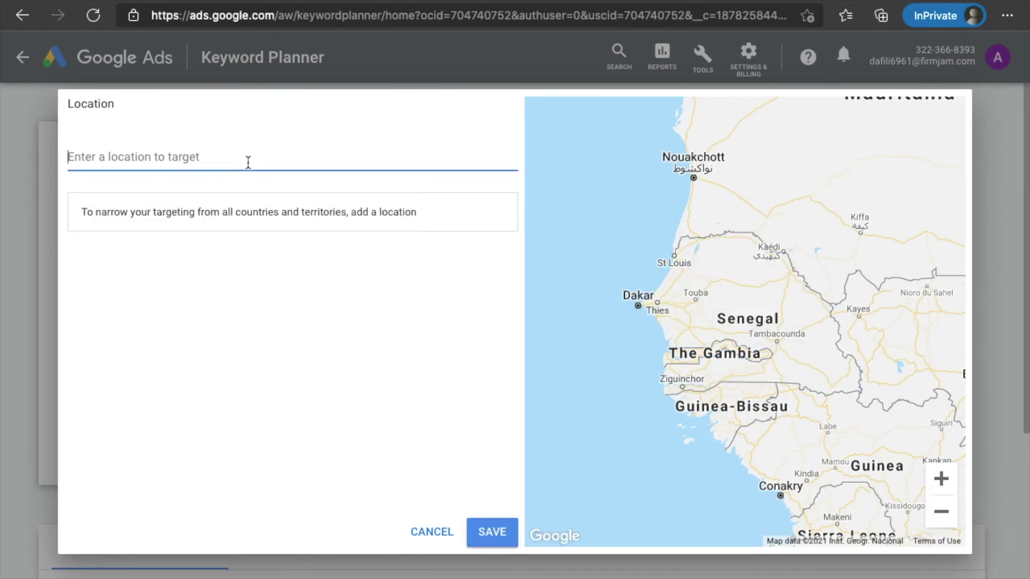
pyautogui.write('united')
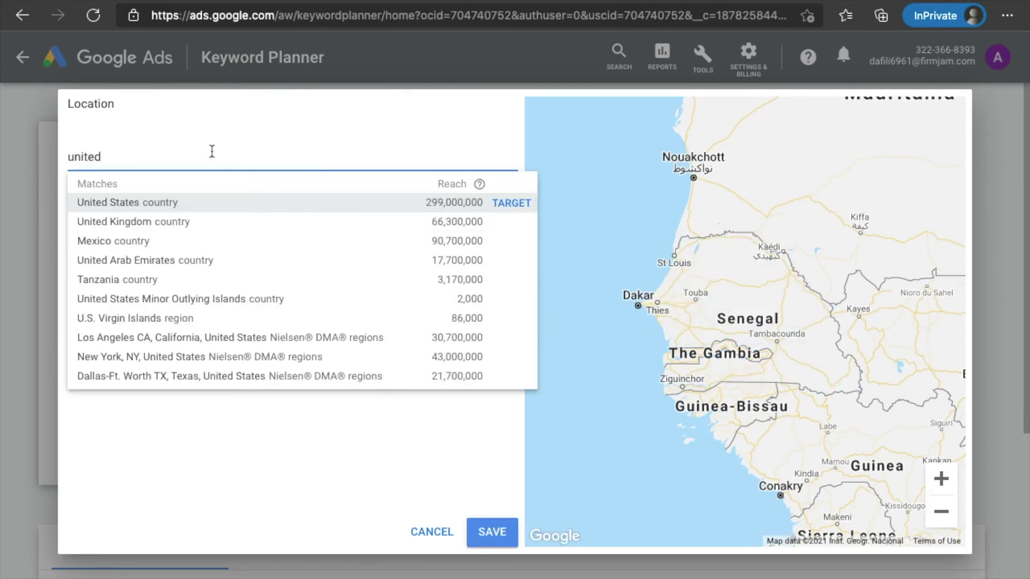
pyautogui.click(105, 203)
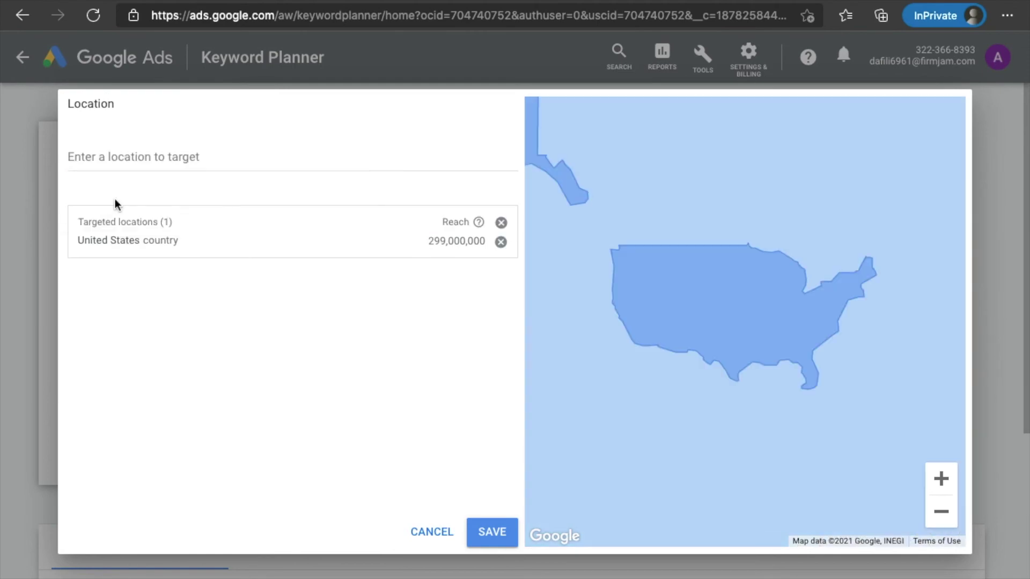
pyautogui.click(494, 529)
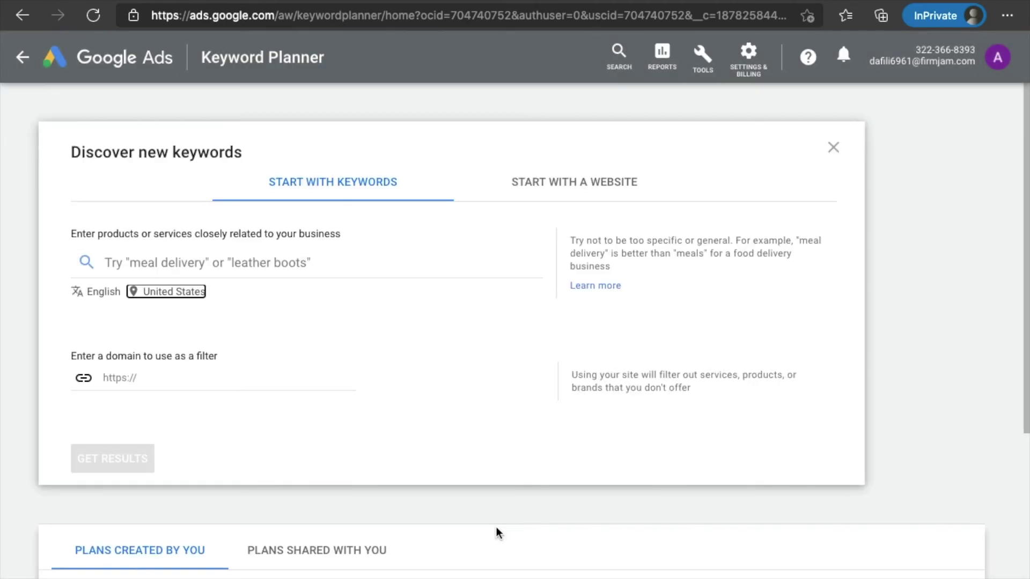
# Enter 'resident evil' as the keyword and request keyword ideas.
pyautogui.click(168, 261)
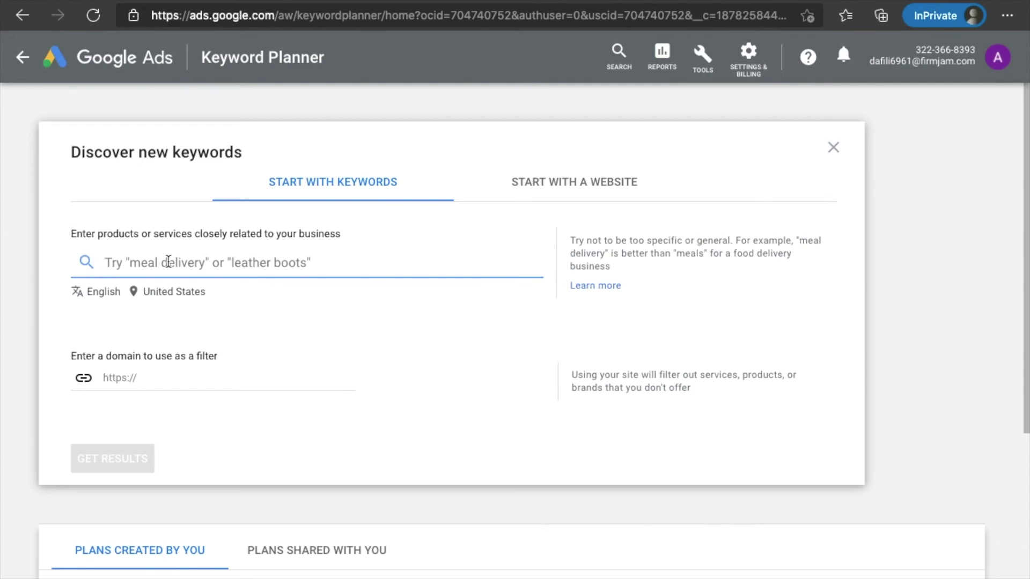
pyautogui.write('resident e')
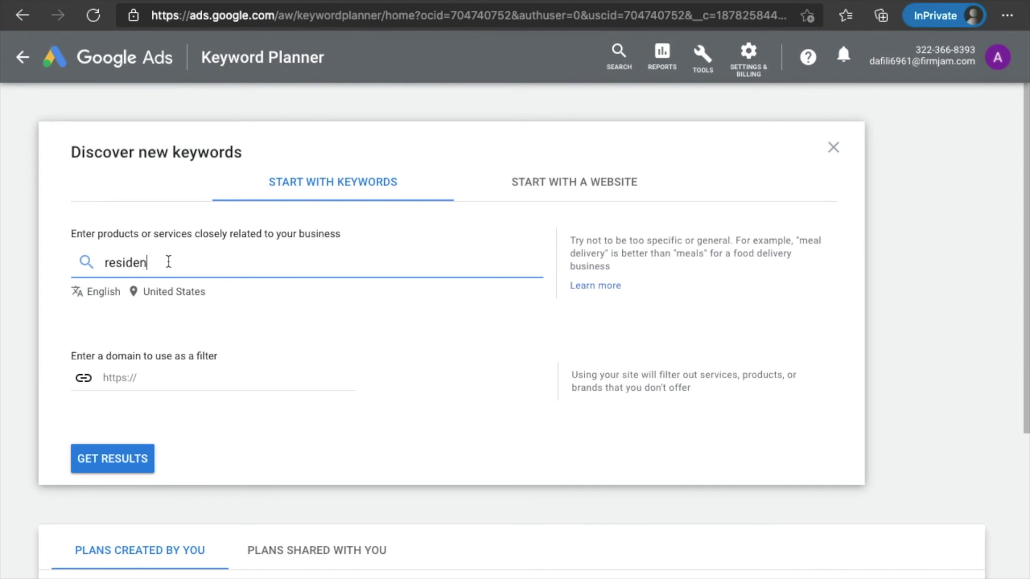
pyautogui.write('vil')
pyautogui.click(116, 460)
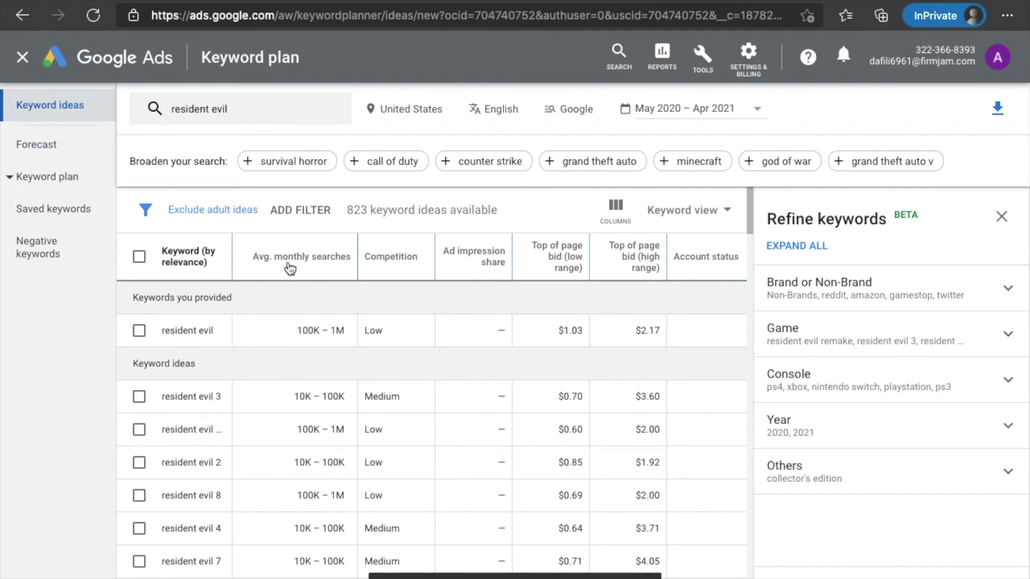
# Limit the keyword results' date range to Last month (Apr 2021).
pyautogui.moveTo(290, 264)
pyautogui.scroll(-2, 648, 291)
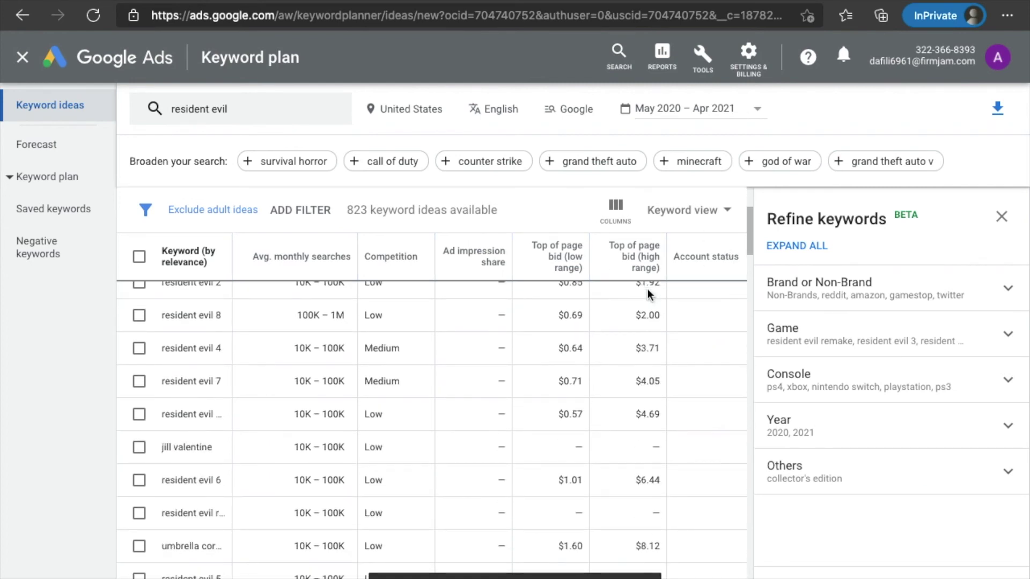
pyautogui.scroll(-3, 620, 447)
pyautogui.scroll(5, 619, 447)
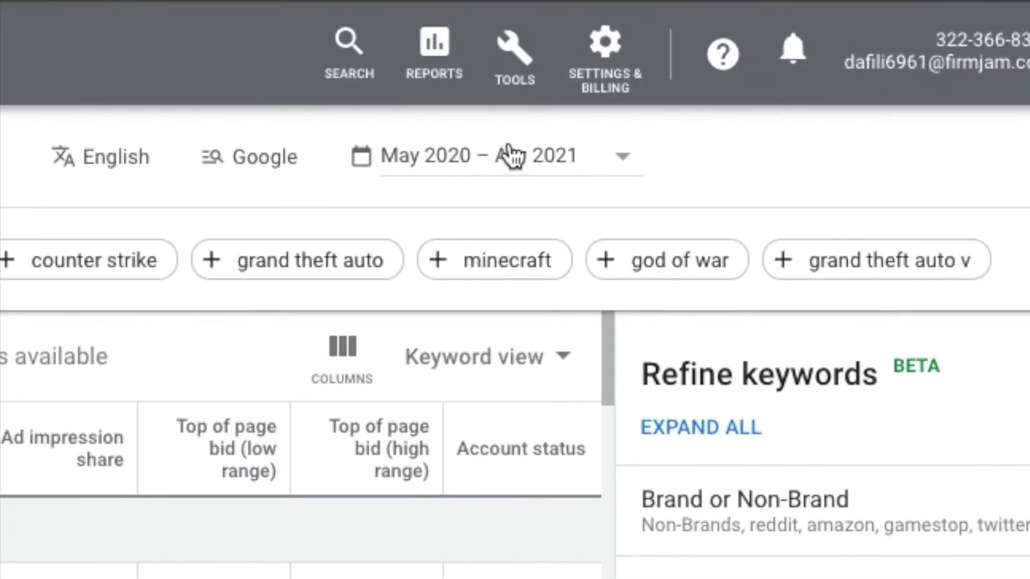
pyautogui.click(625, 171)
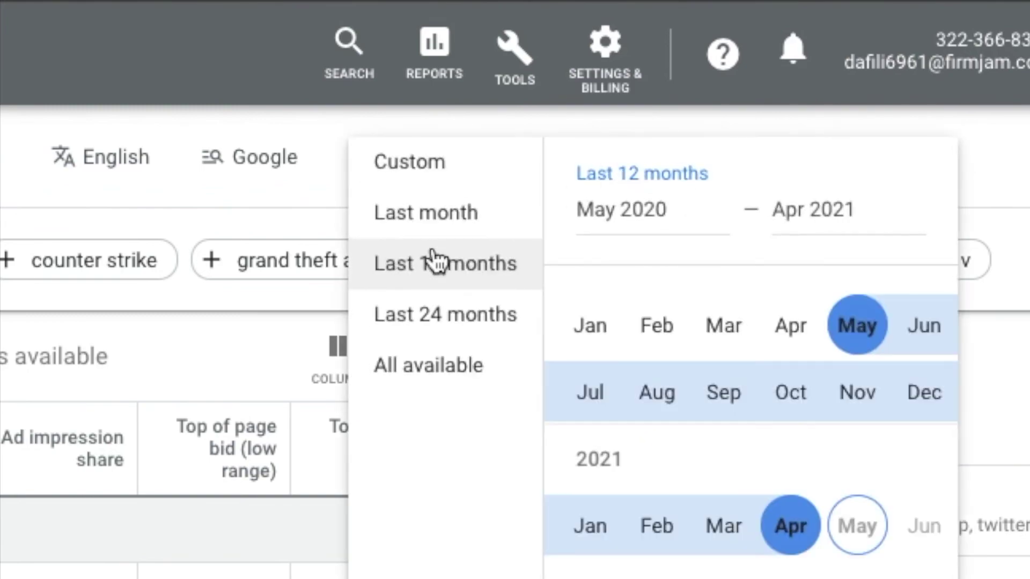
pyautogui.click(439, 213)
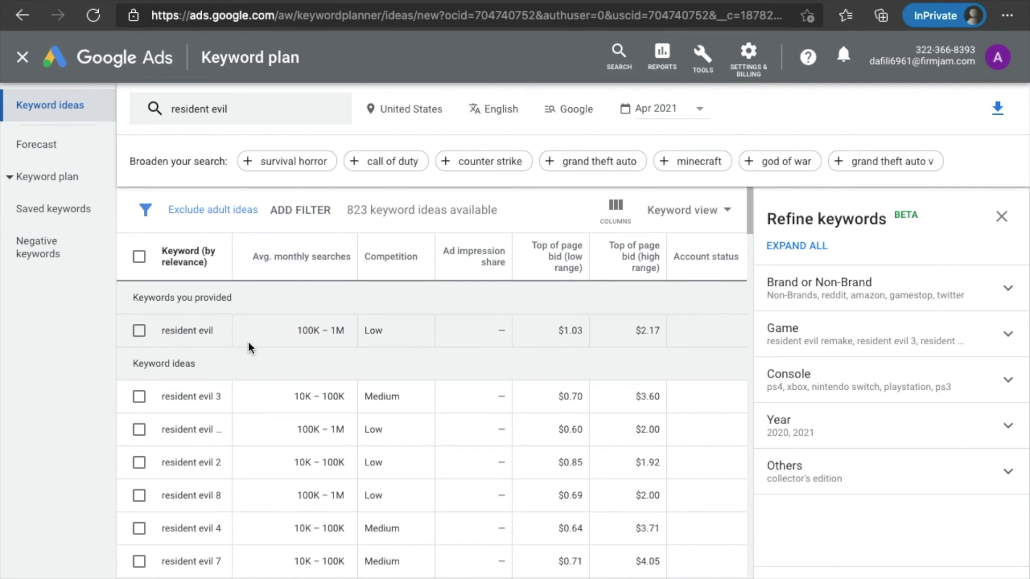
# Highlight the resident evil row's 100K–1M monthly searches and Low competition.
pyautogui.moveTo(297, 330); pyautogui.dragTo(349, 332)
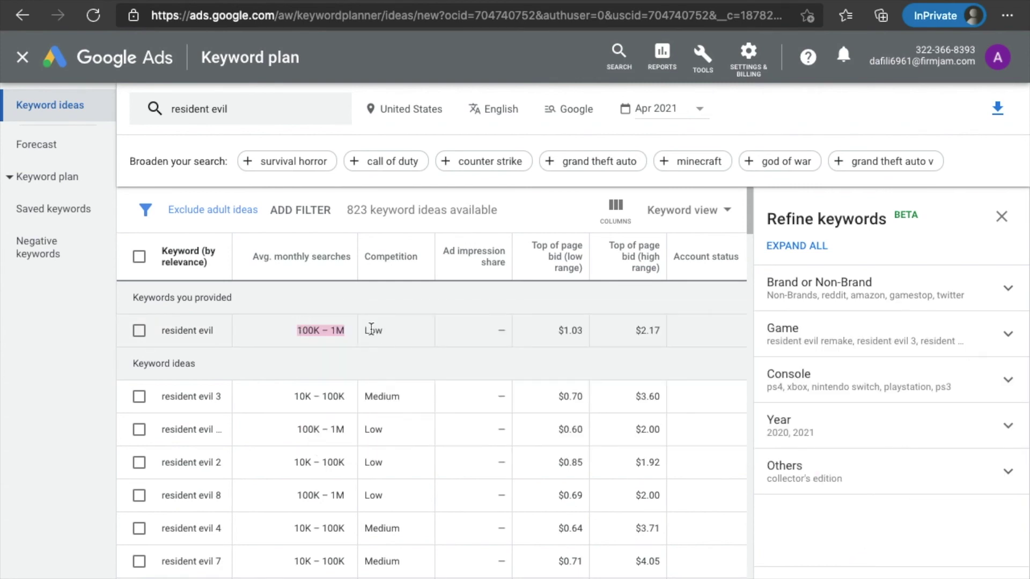
pyautogui.doubleClick(371, 329)
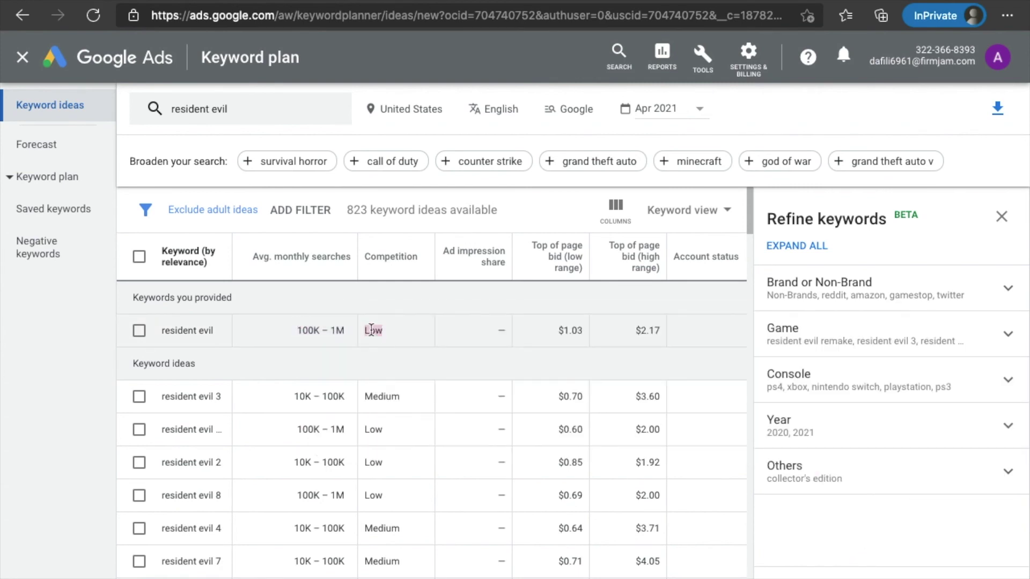
pyautogui.click(411, 342)
pyautogui.moveTo(406, 332); pyautogui.dragTo(165, 330)
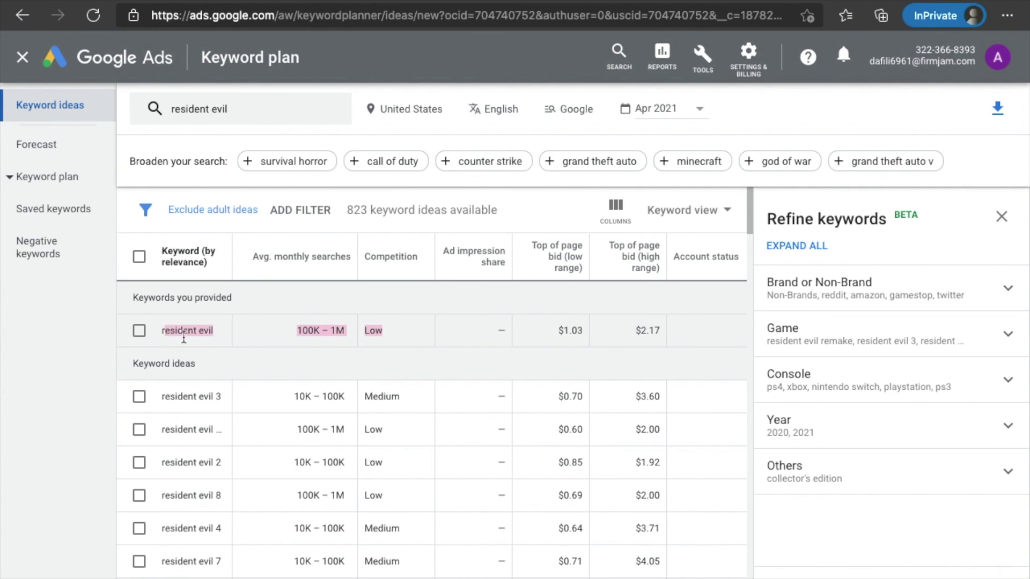
pyautogui.click(172, 331)
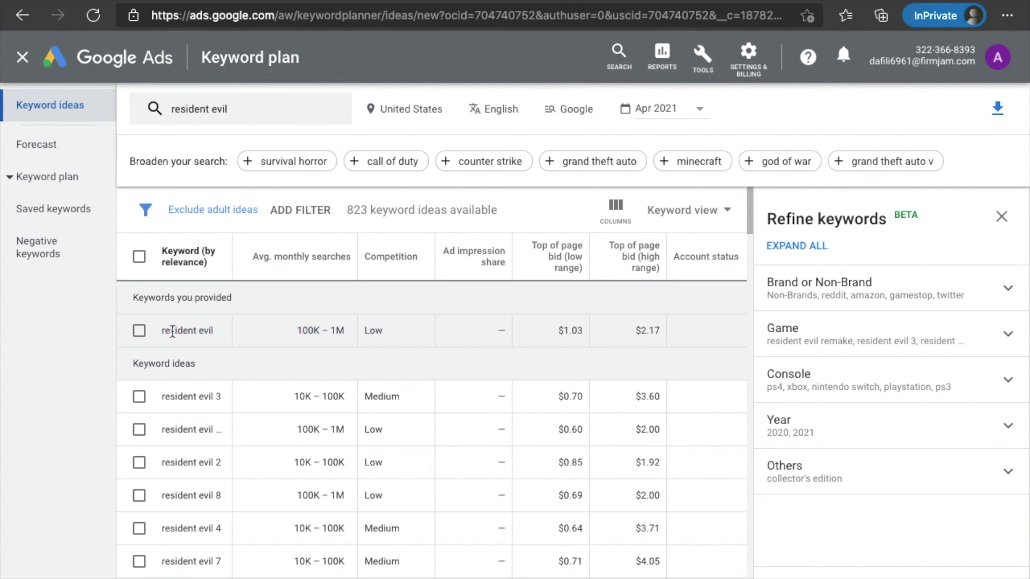
pyautogui.scroll(-2, 172, 331)
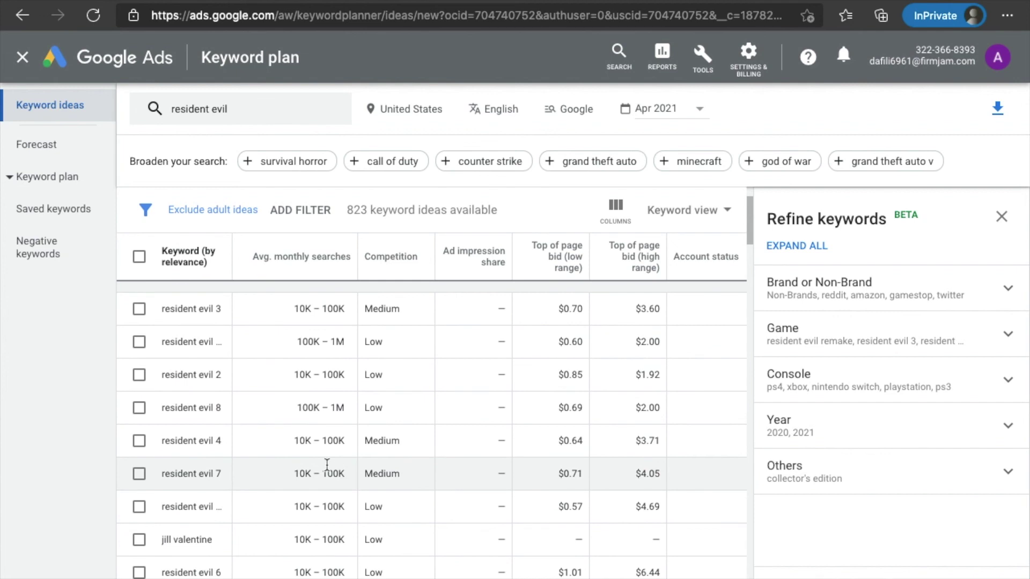
pyautogui.scroll(-5, 253, 530)
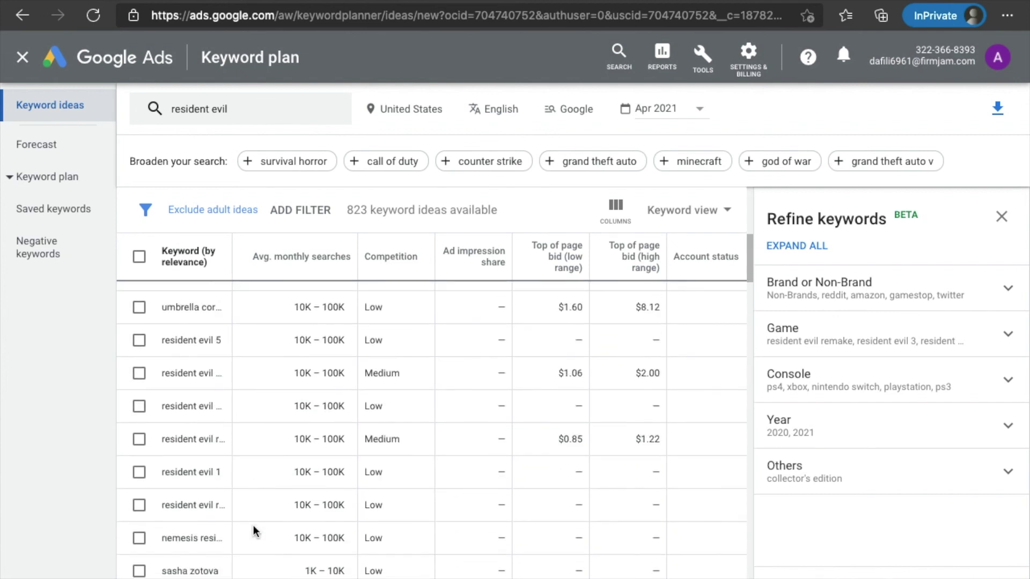
pyautogui.scroll(8, 253, 530)
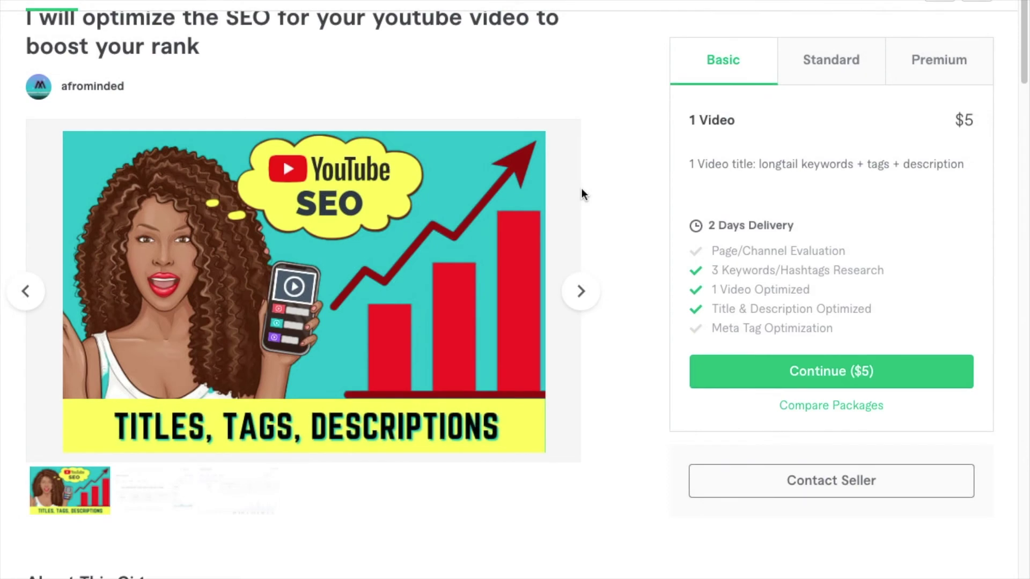
# Browse the seller's Fiverr profile and open the YouTube video SEO gig's details.
pyautogui.scroll(-8, 582, 194)
pyautogui.scroll(-9, 581, 190)
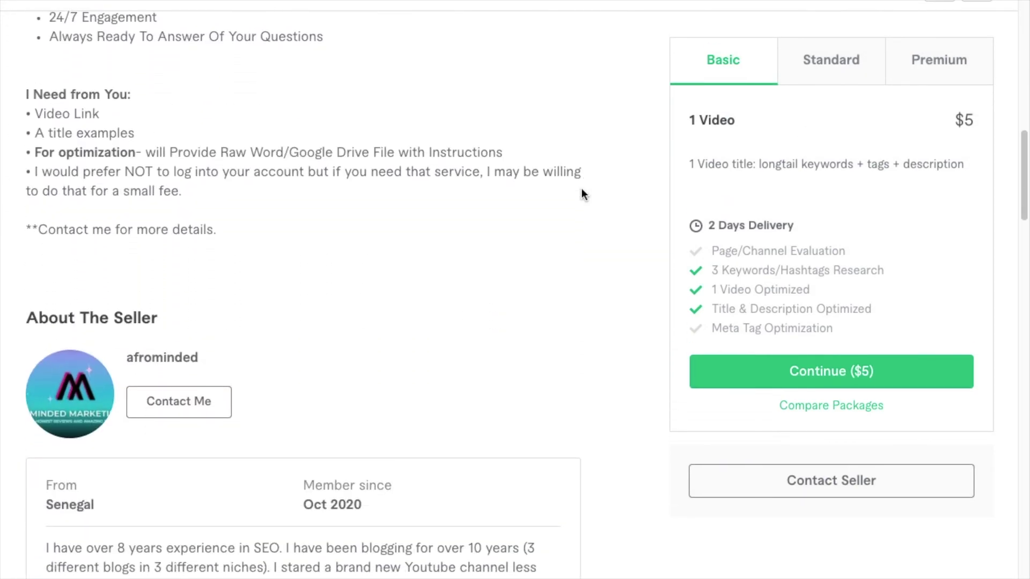
pyautogui.scroll(-2, 582, 191)
pyautogui.scroll(8, 581, 190)
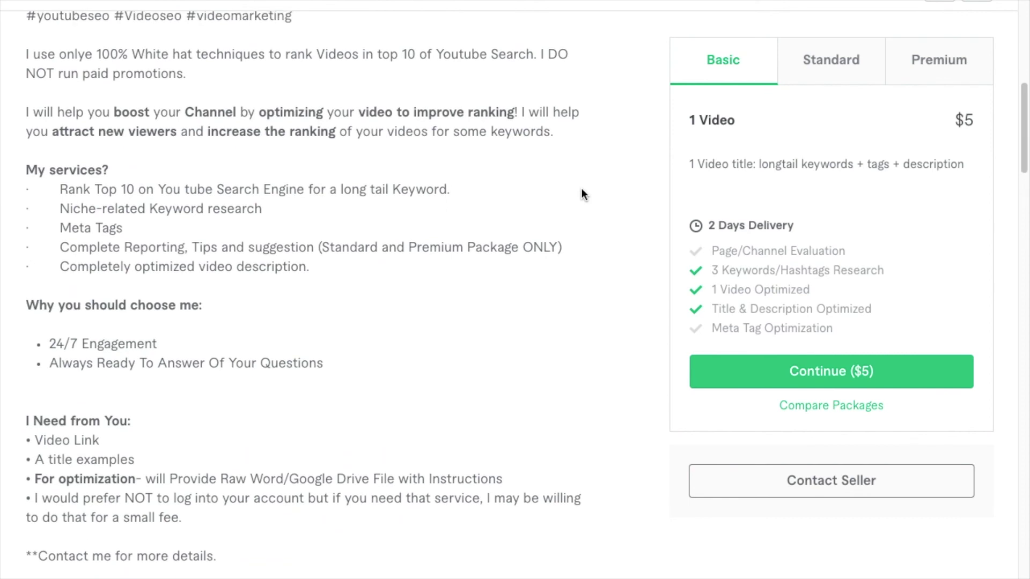
pyautogui.scroll(1, 582, 189)
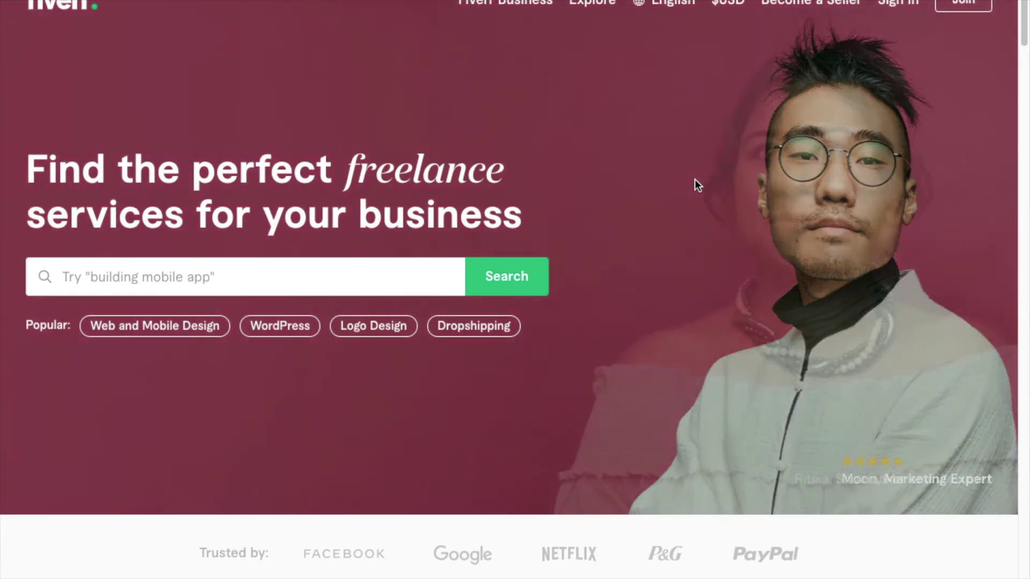
pyautogui.scroll(-1, 694, 179)
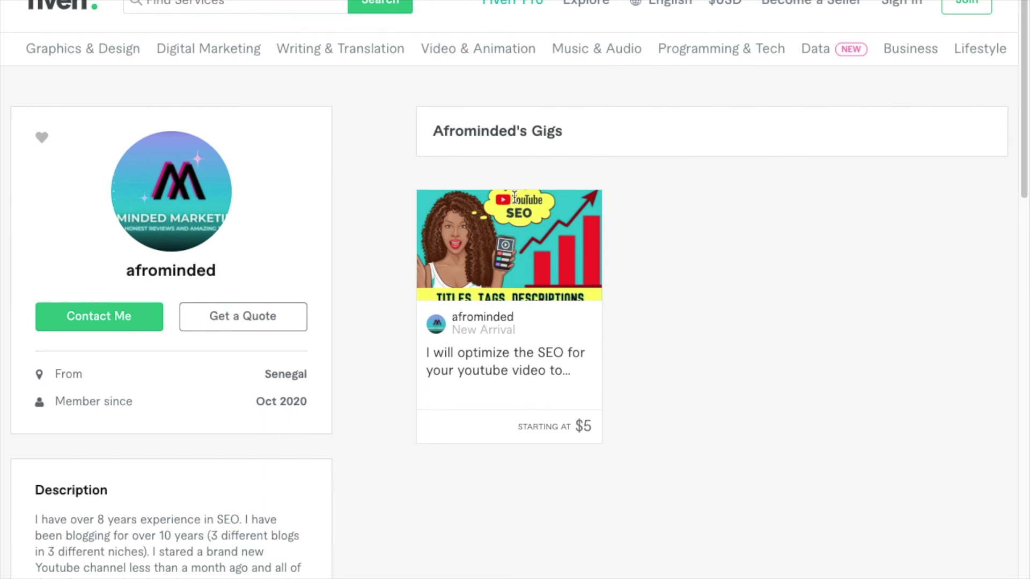
pyautogui.click(513, 197)
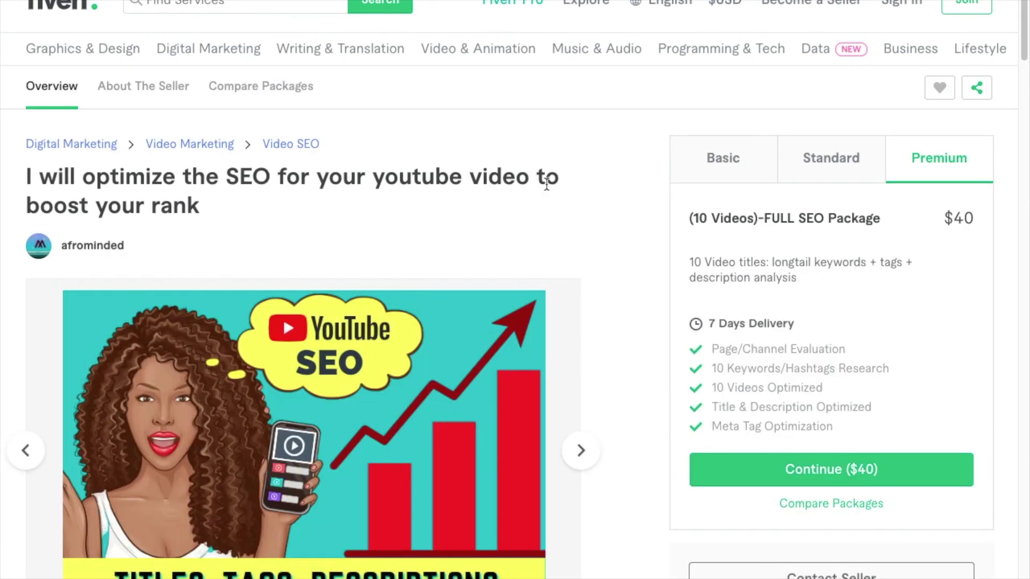
pyautogui.scroll(-1, 546, 184)
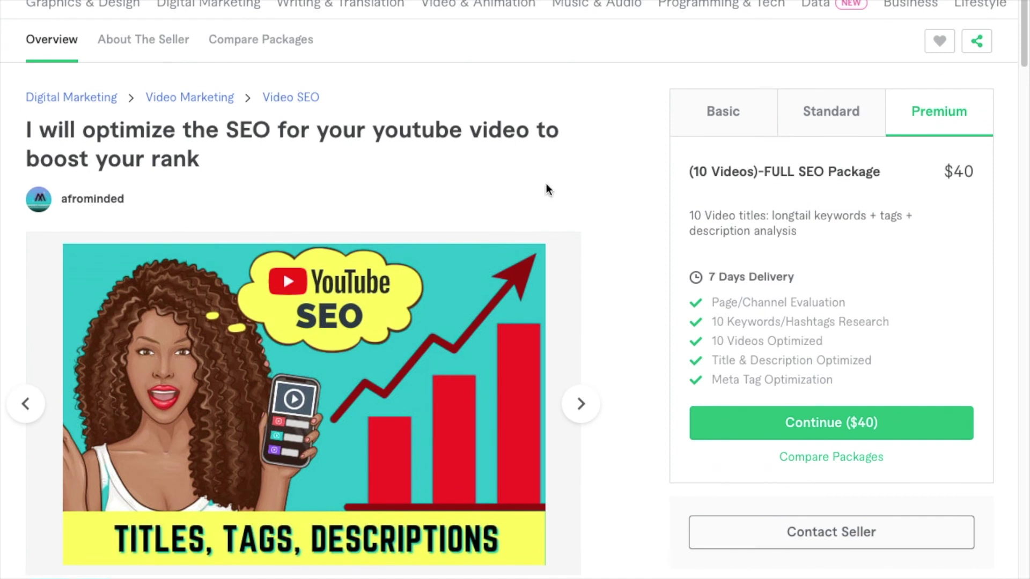